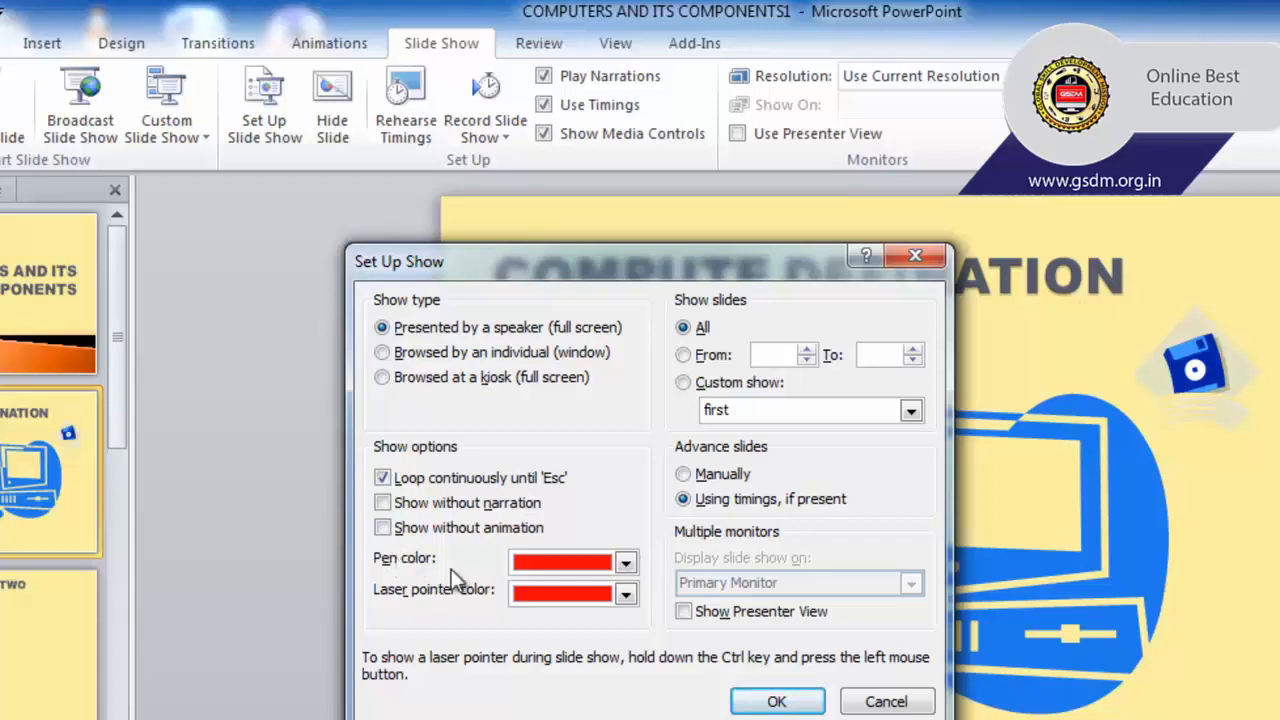
# Try the Show without animation option in the show setup, and set the laser pointer color to green.
pyautogui.click(385, 529)
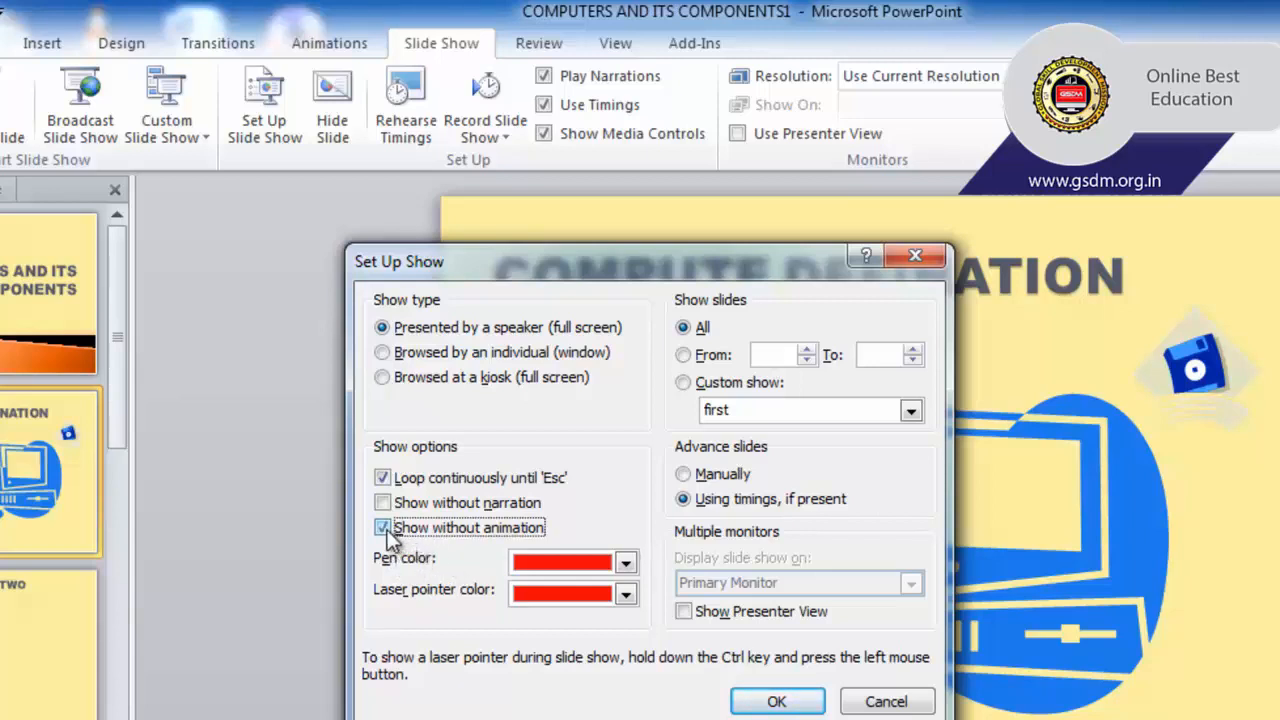
pyautogui.click(383, 528)
pyautogui.click(570, 596)
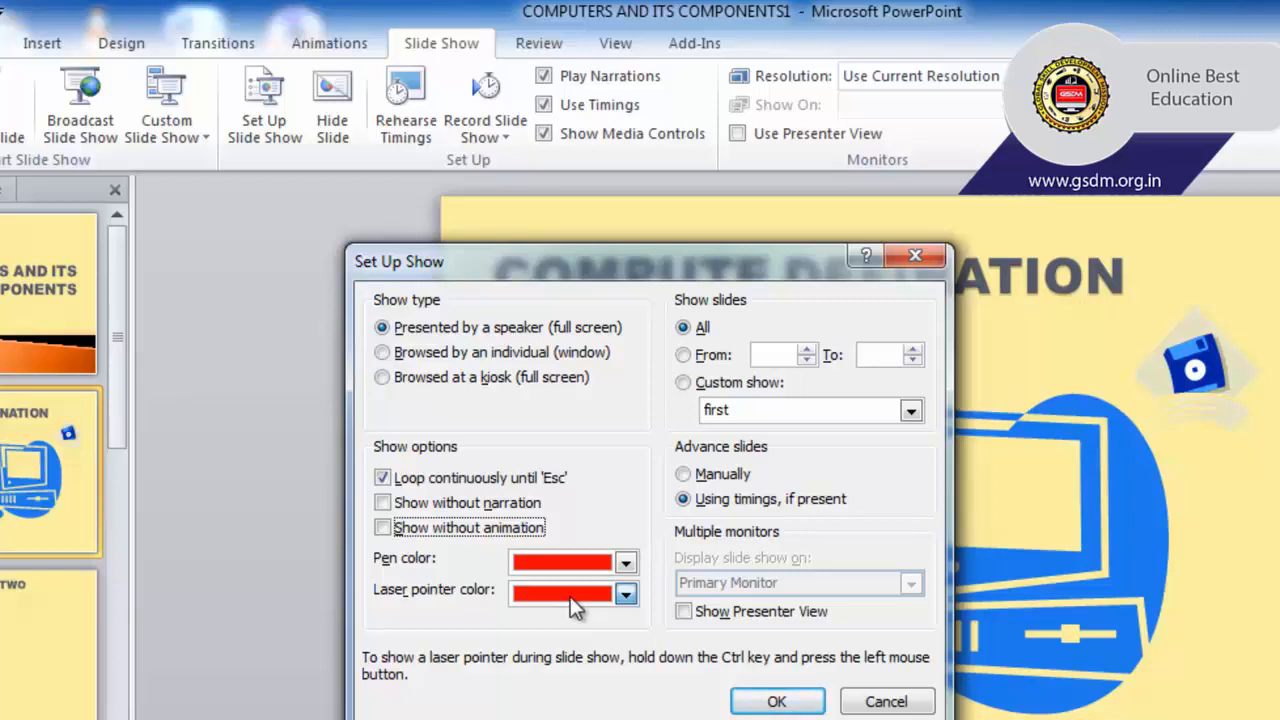
pyautogui.click(578, 624)
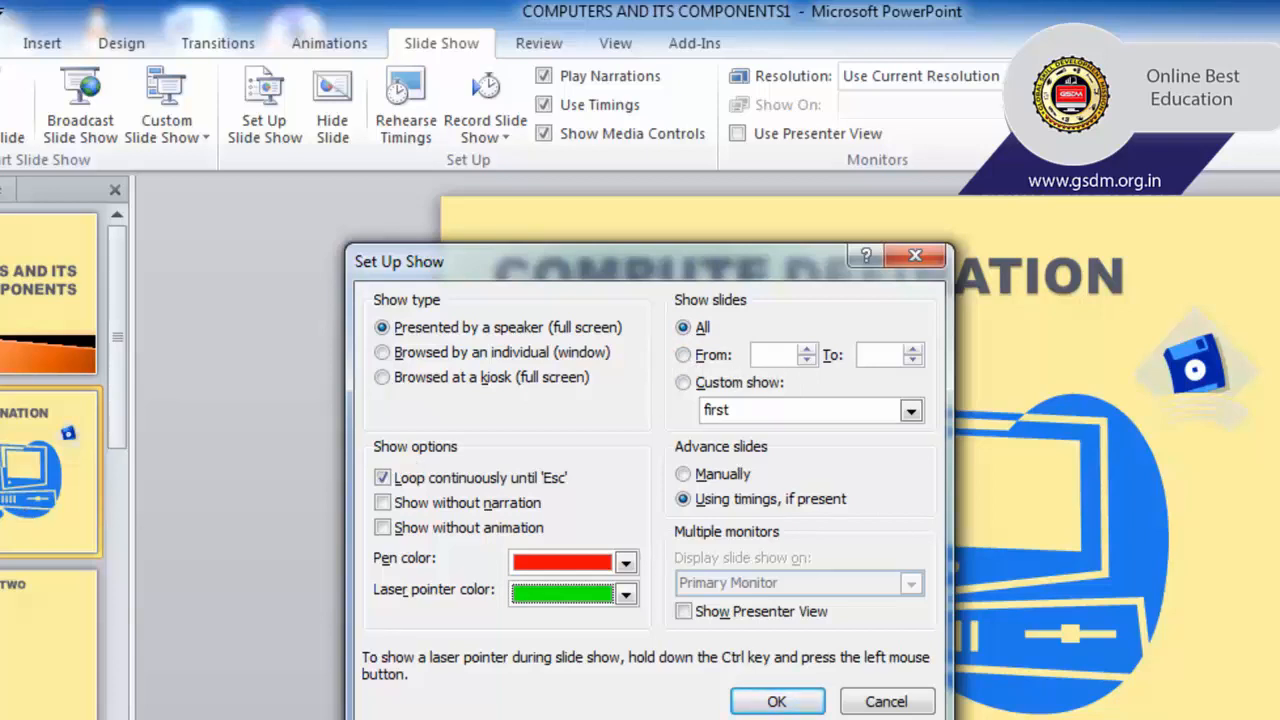
# Try a slide range starting from slide 1 and the custom show "first", and return the show to all slides.
pyautogui.click(780, 358)
pyautogui.write('1')
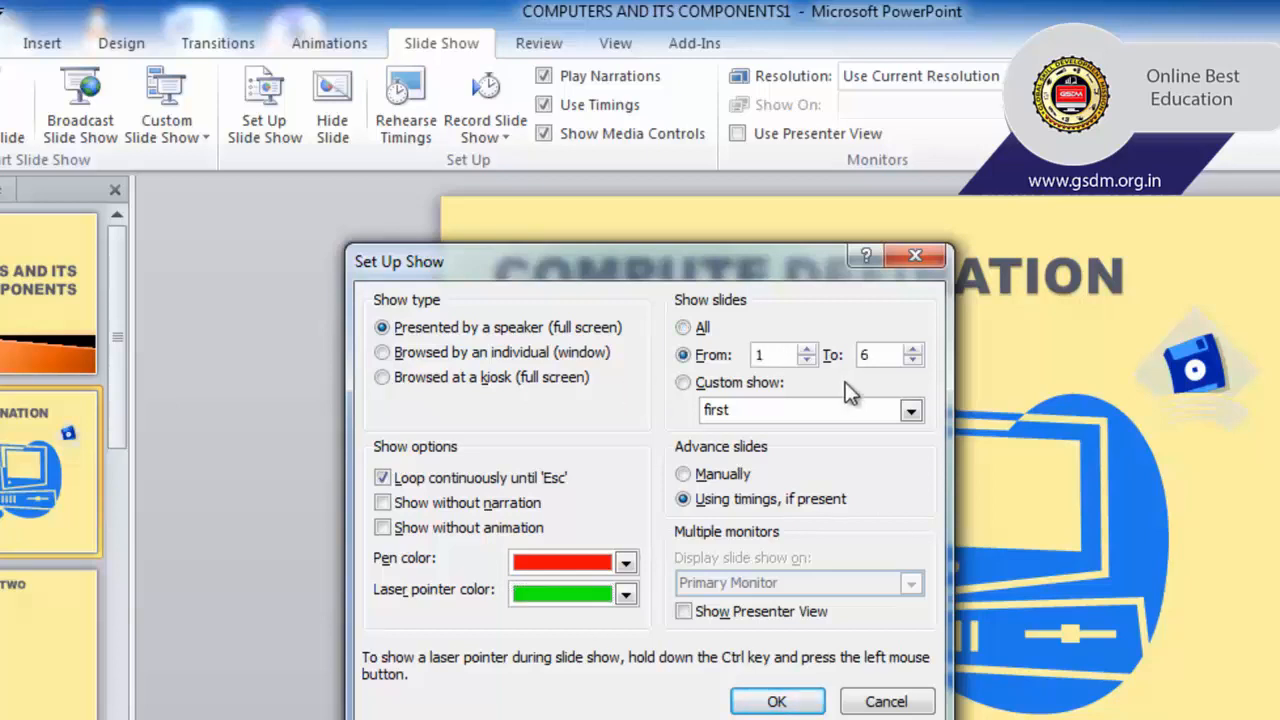
pyautogui.doubleClick(884, 356)
pyautogui.click(683, 383)
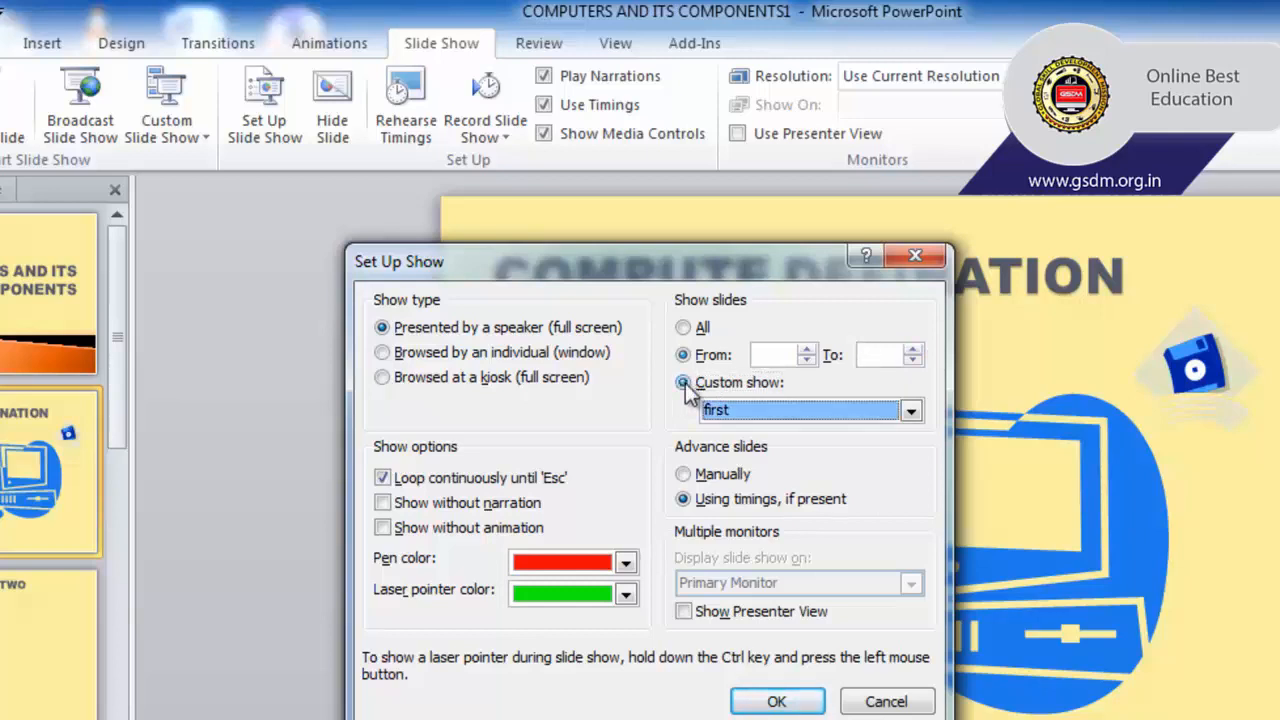
pyautogui.click(740, 410)
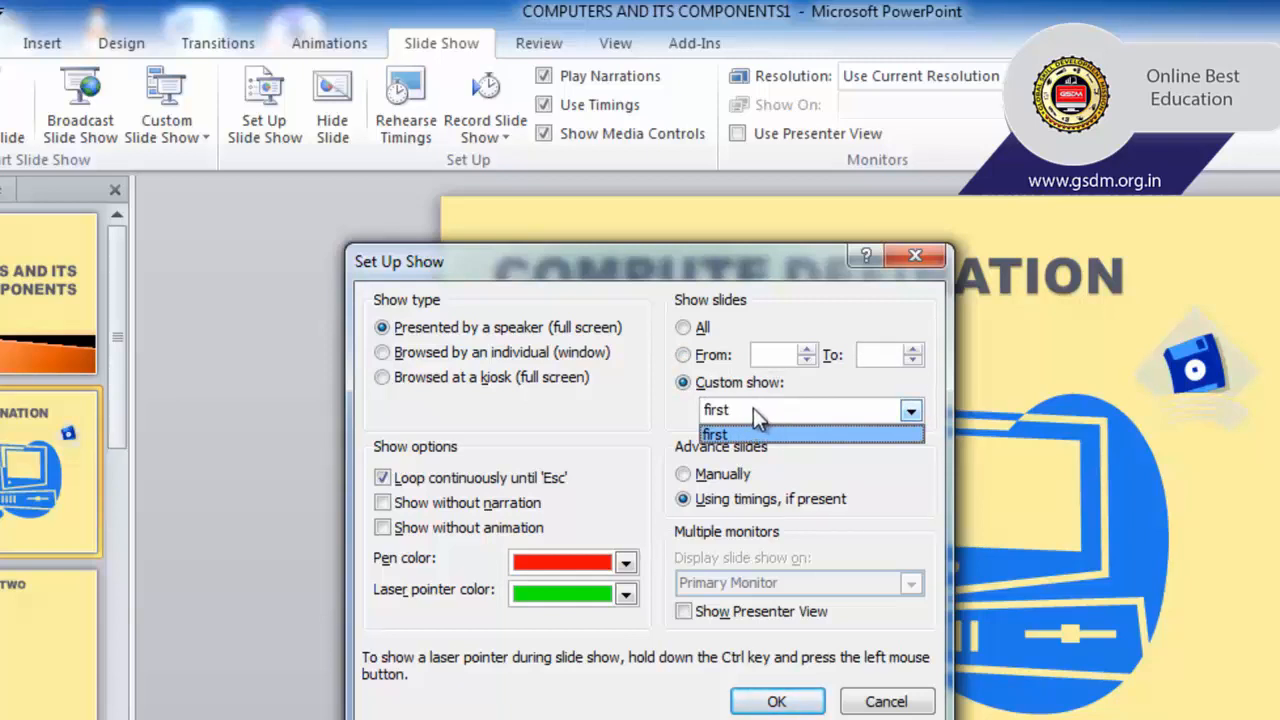
pyautogui.click(687, 332)
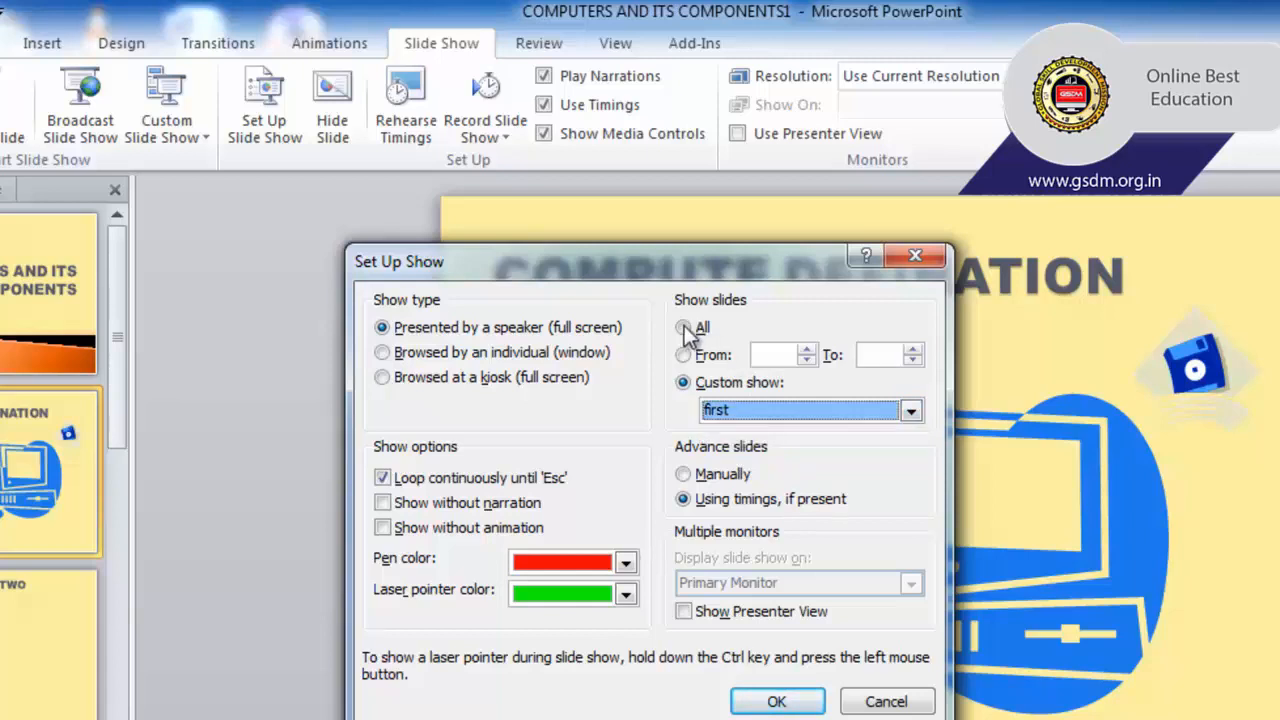
pyautogui.click(684, 329)
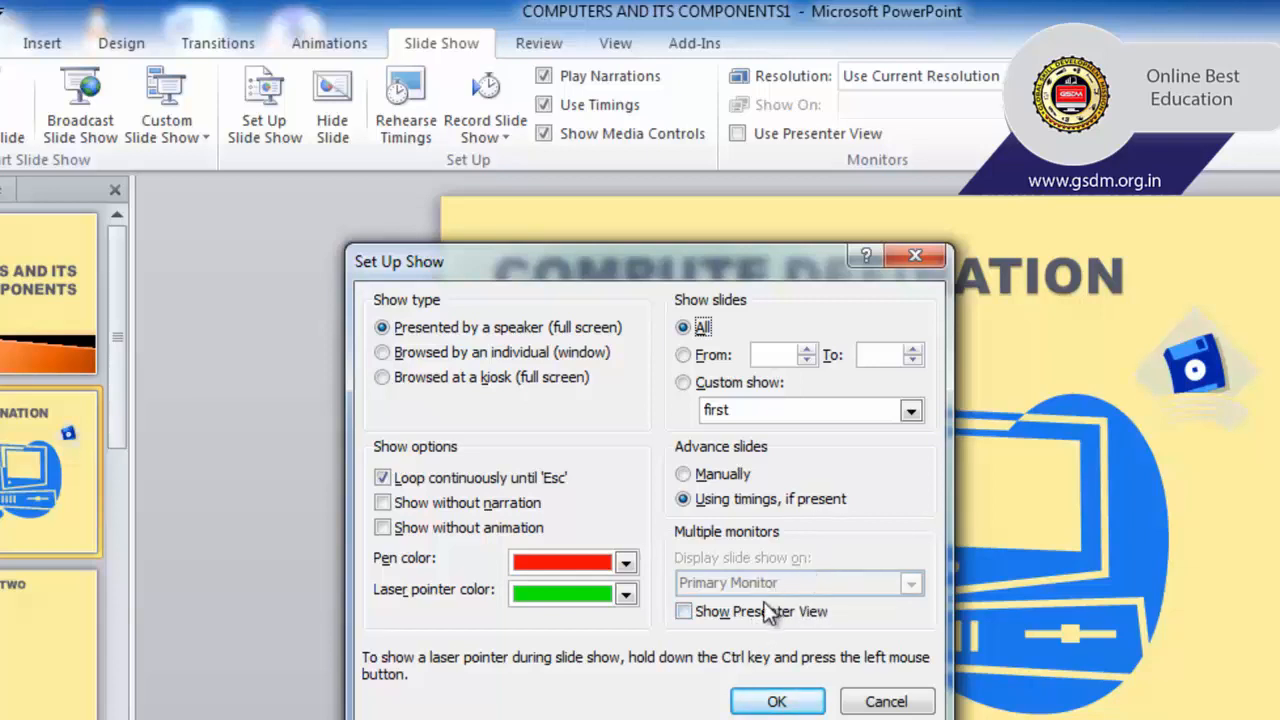
# Try to enable Presenter View for multiple monitors, and apply the slide show settings.
pyautogui.click(683, 614)
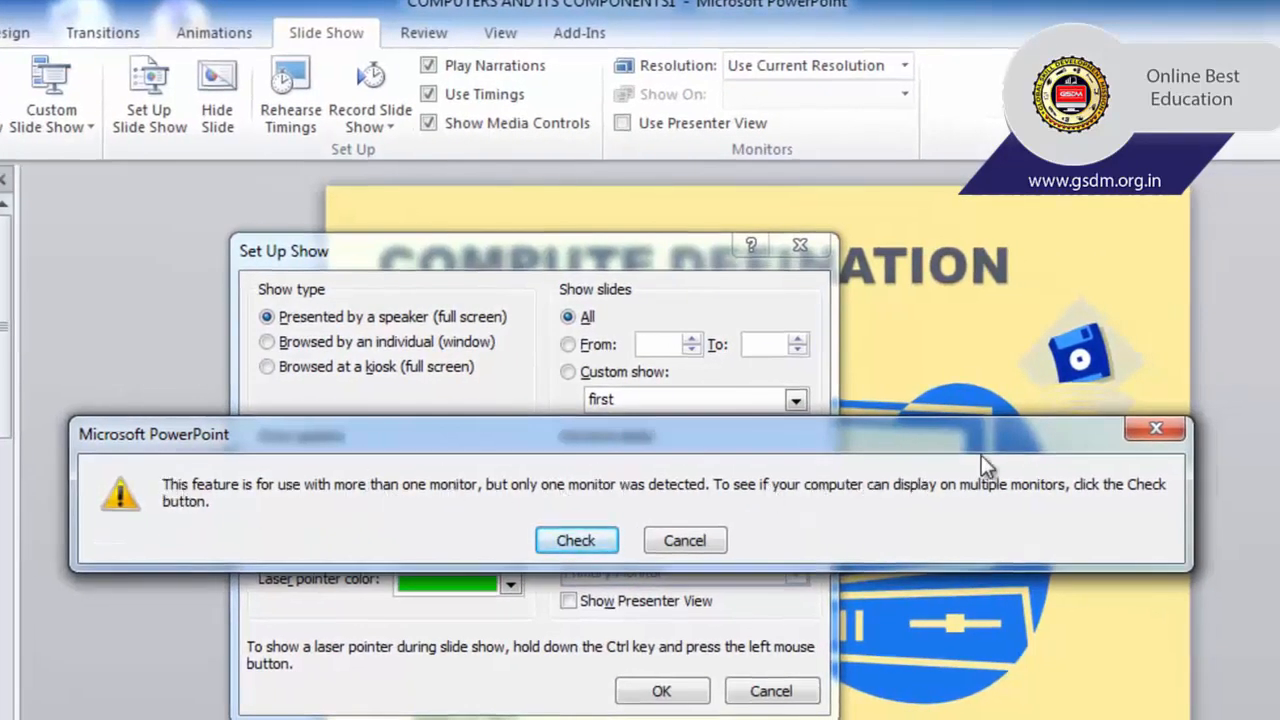
pyautogui.click(688, 545)
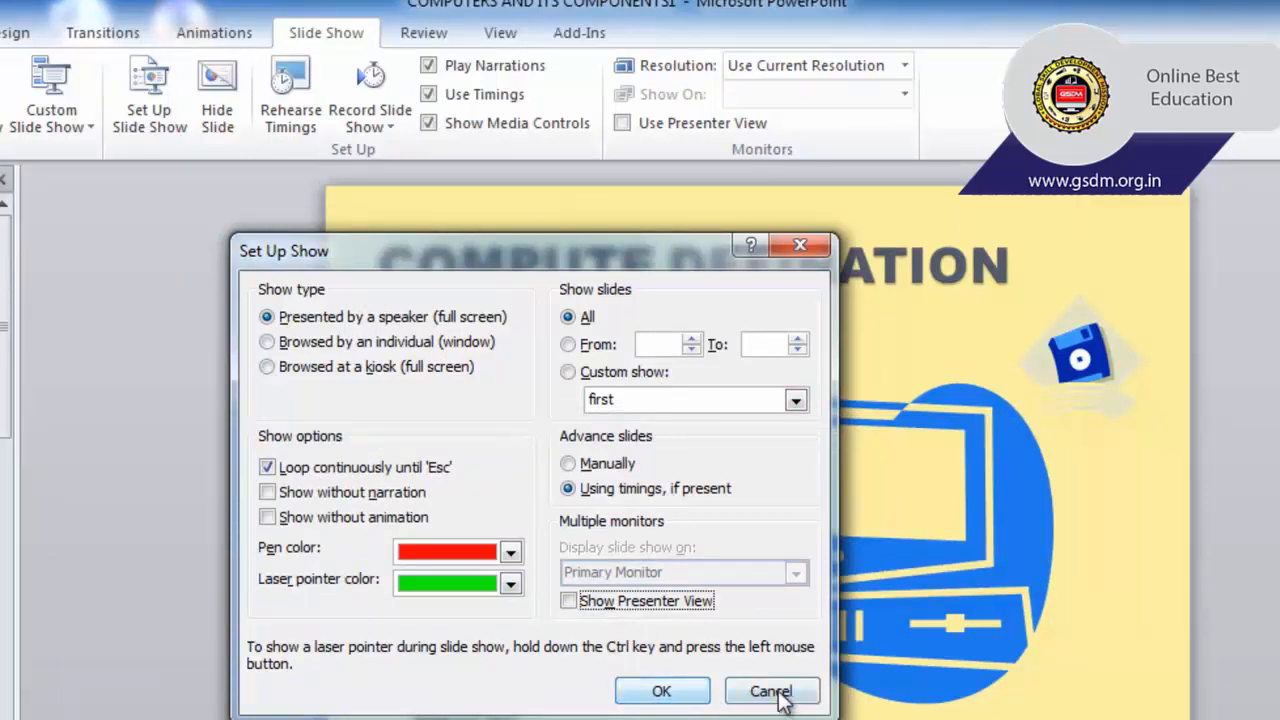
pyautogui.click(661, 692)
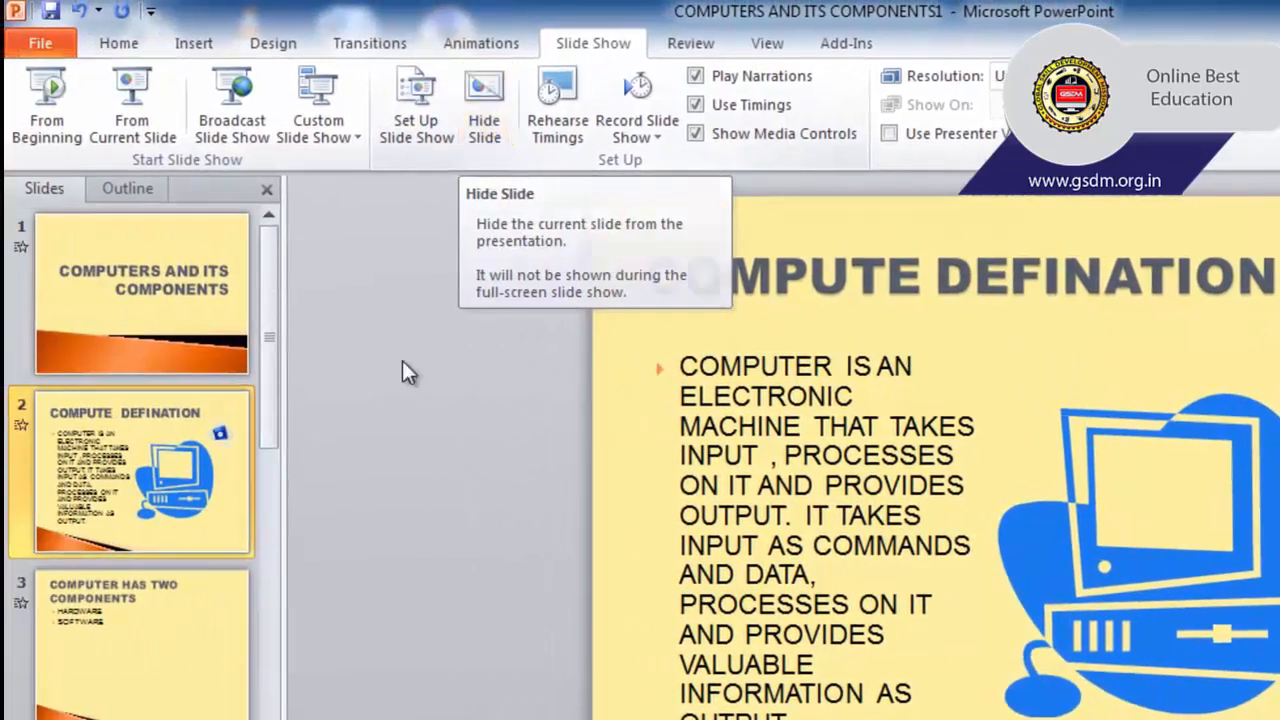
# Hide slide 2 "COMPUTE DEFINATION" and slide 4 "HARDWARE" from the slide show.
pyautogui.click(121, 608)
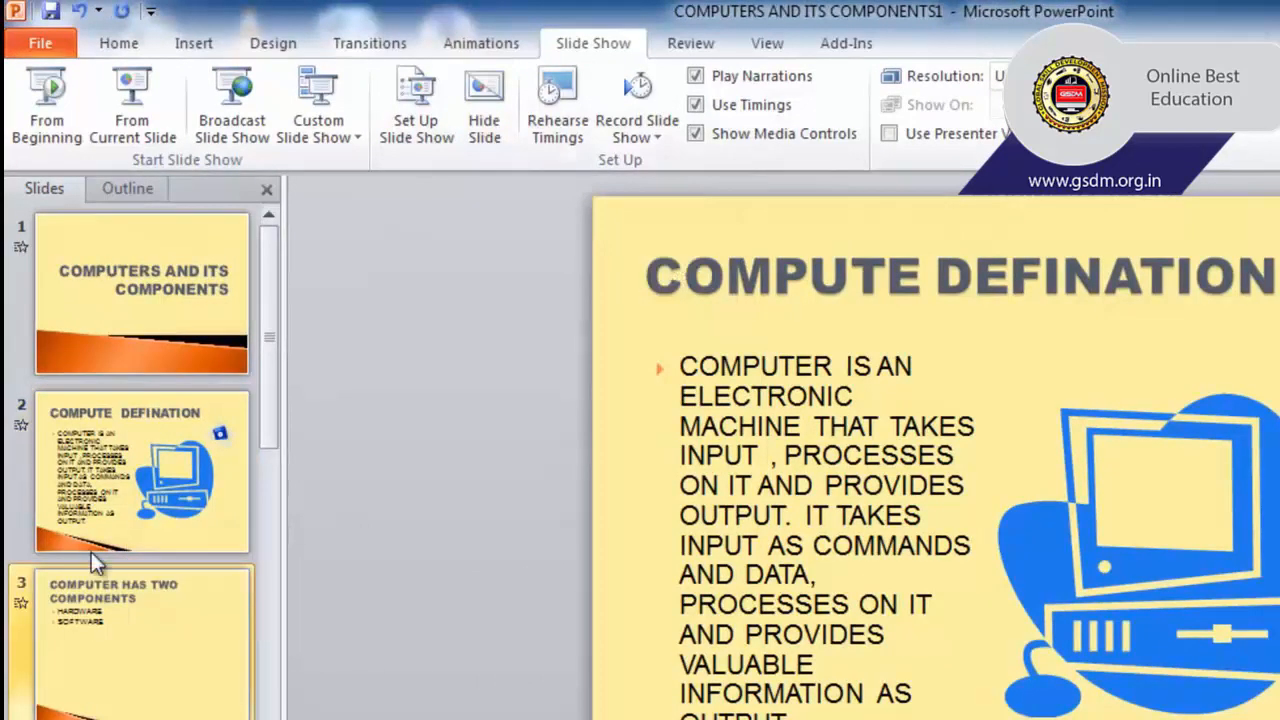
pyautogui.click(74, 522)
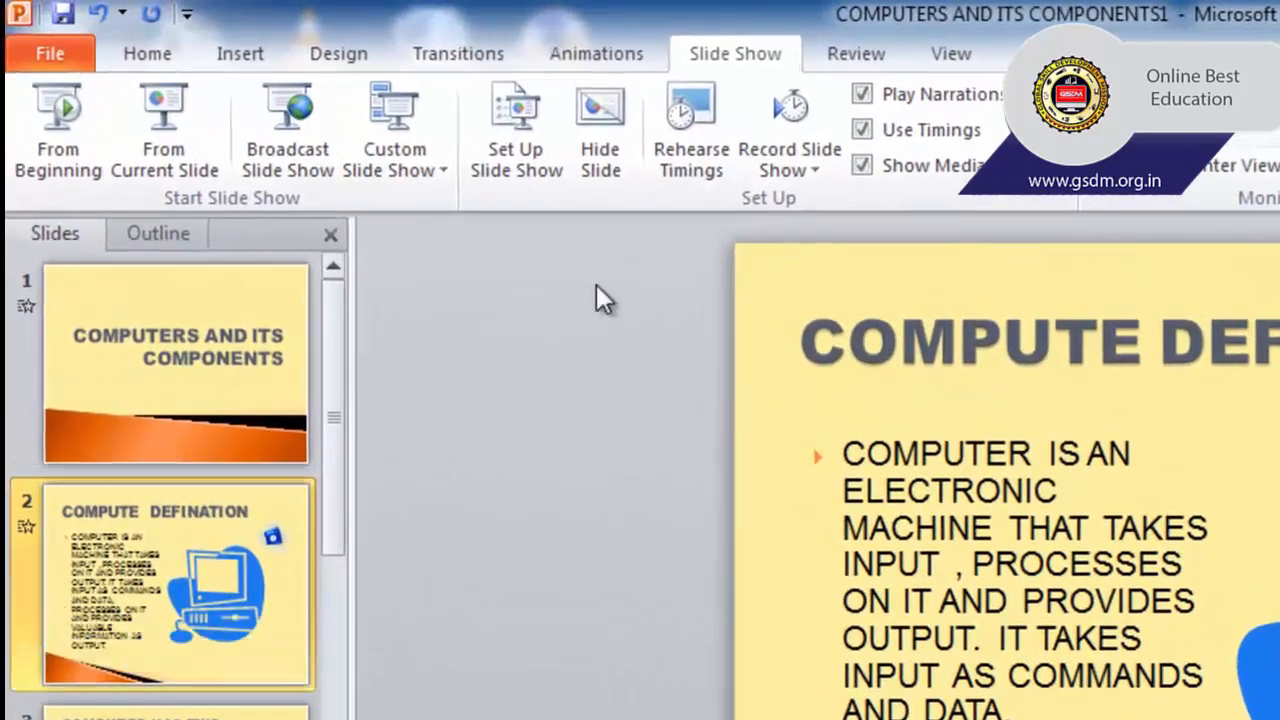
pyautogui.click(611, 142)
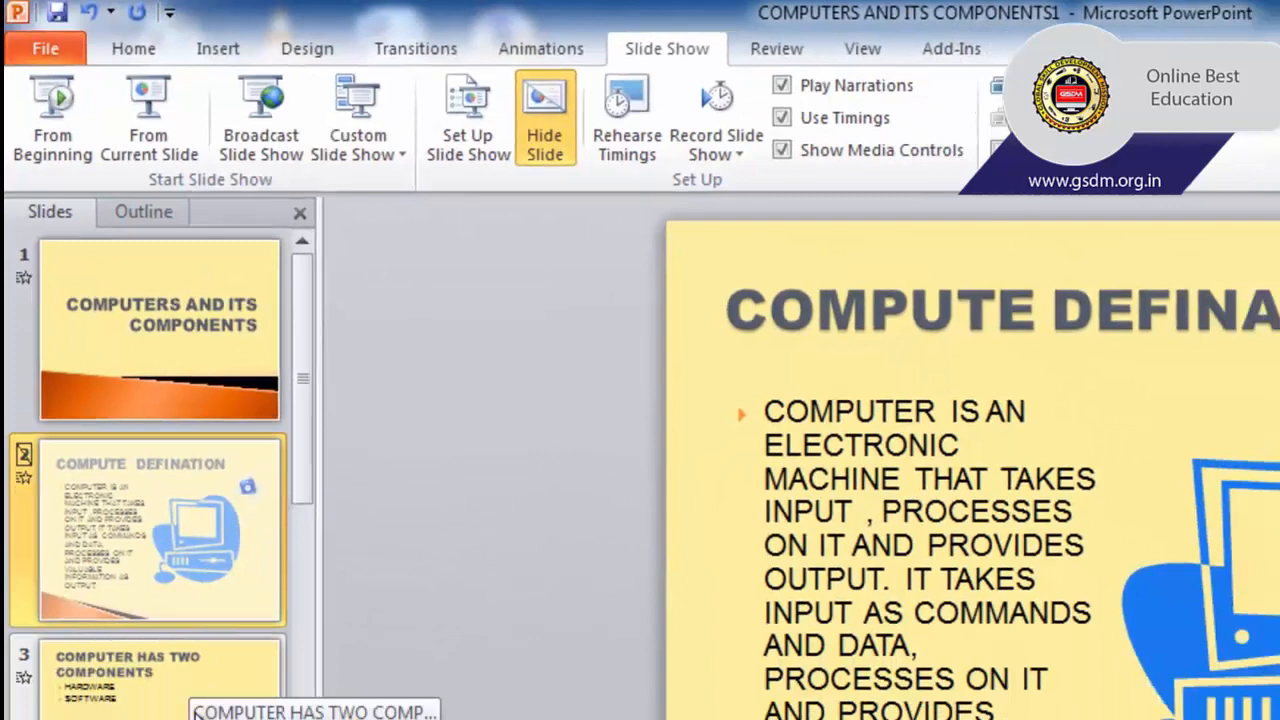
pyautogui.scroll(-3, 200, 700)
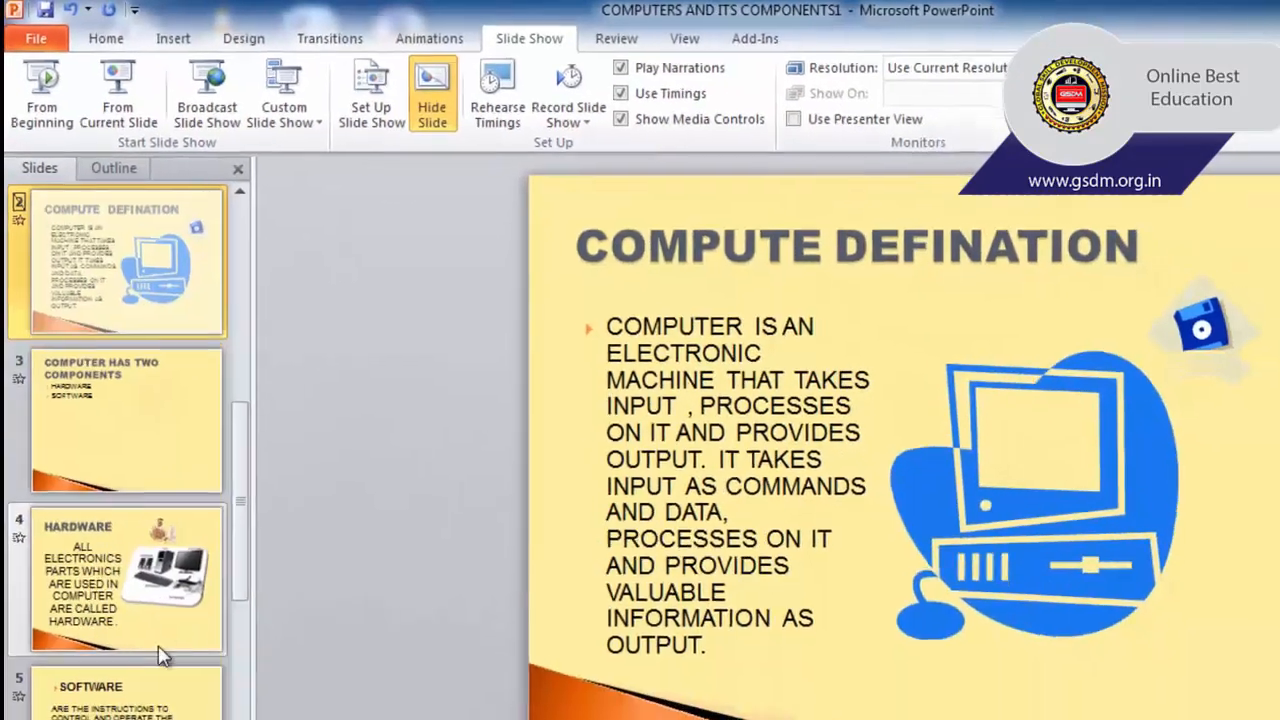
pyautogui.click(118, 597)
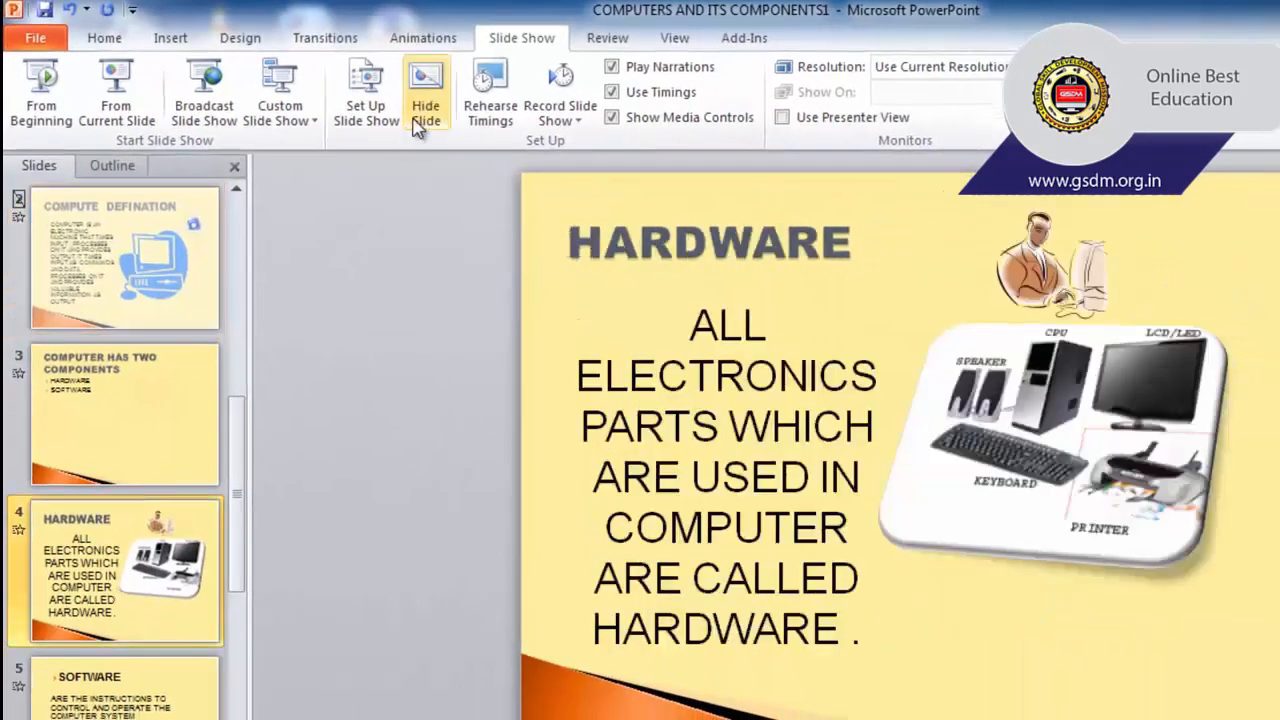
pyautogui.click(418, 120)
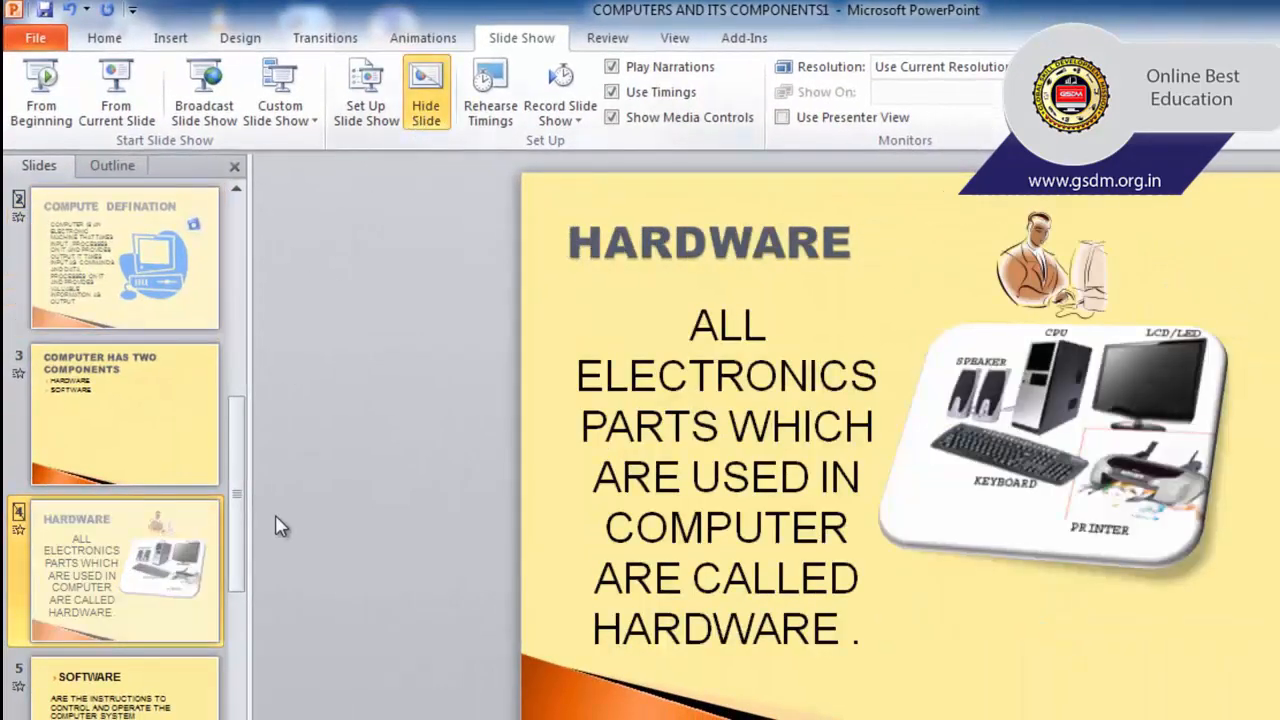
# Unhide slide 2 "COMPUTE DEFINATION" and slide 4 "HARDWARE" in the slide show.
pyautogui.moveTo(238, 495); pyautogui.dragTo(255, 270)
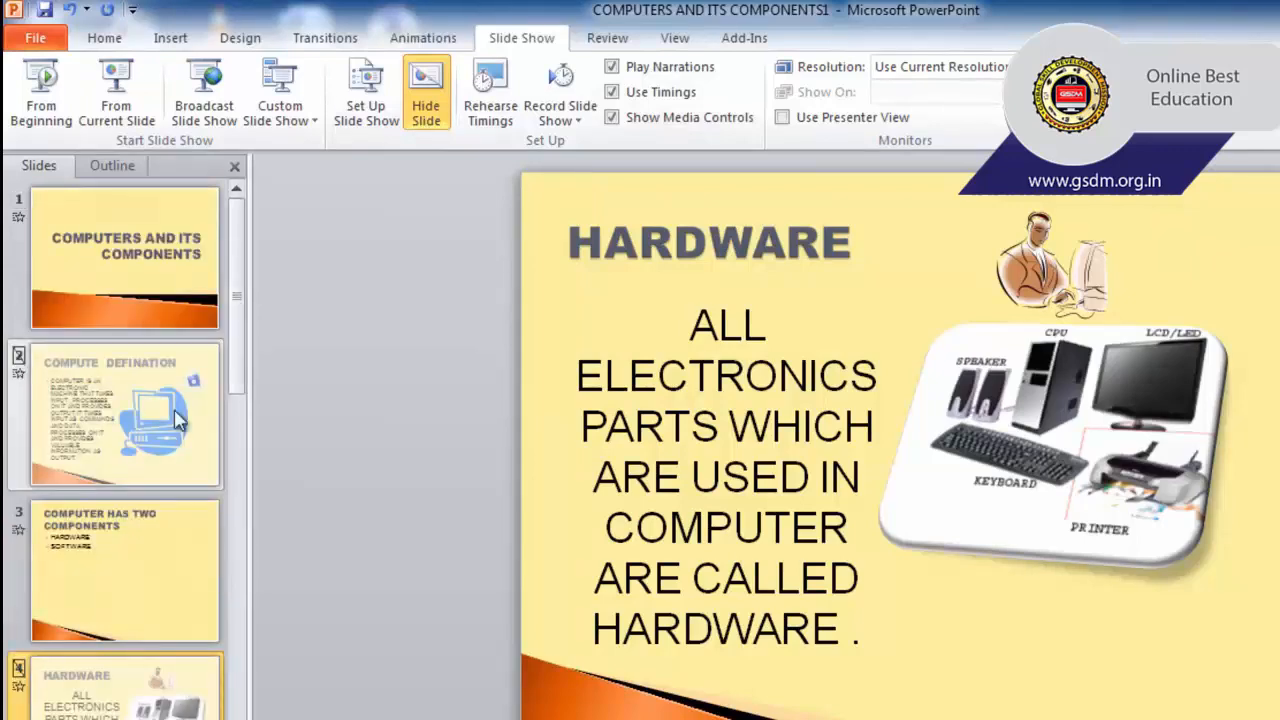
pyautogui.click(125, 415)
pyautogui.click(145, 677)
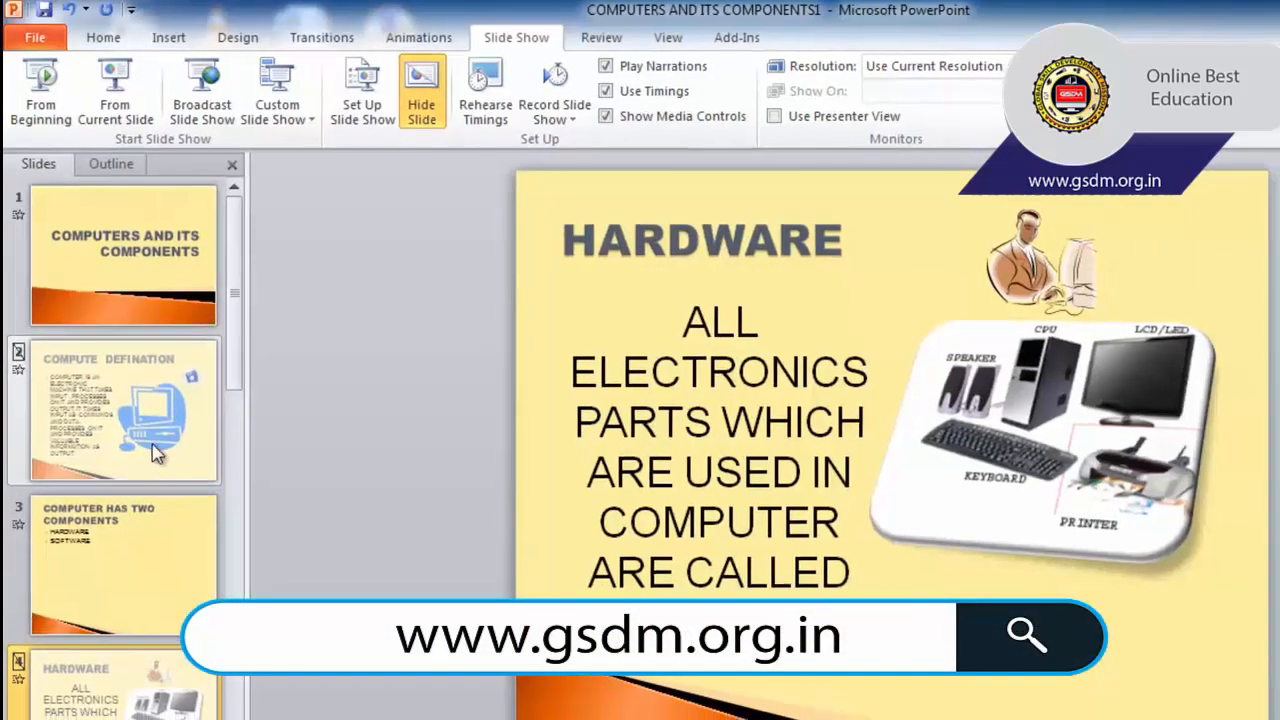
pyautogui.click(130, 405)
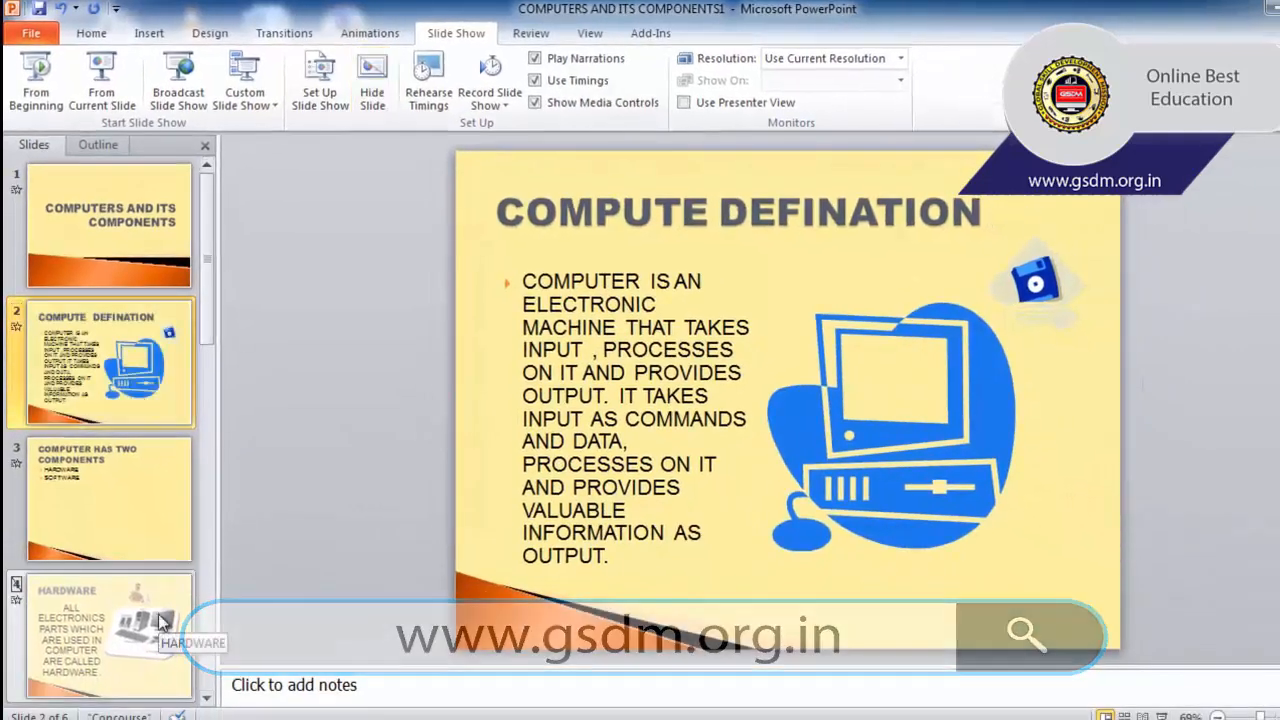
pyautogui.click(160, 622)
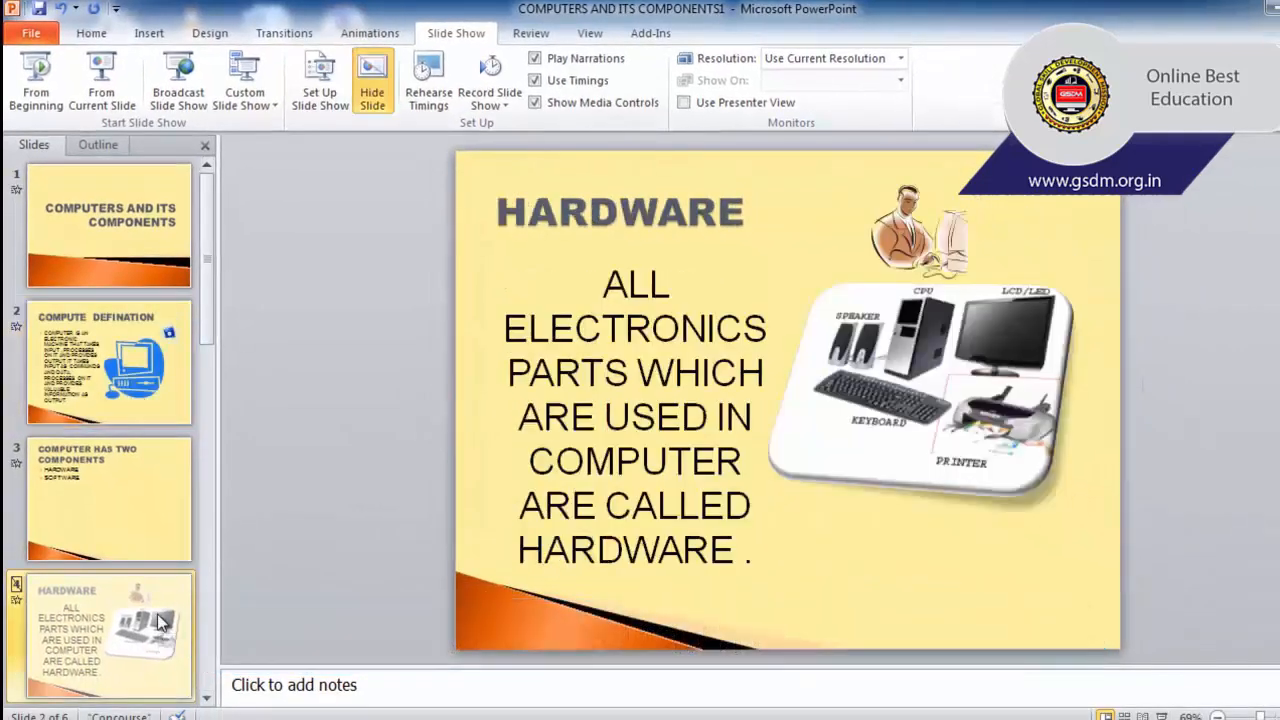
pyautogui.click(376, 94)
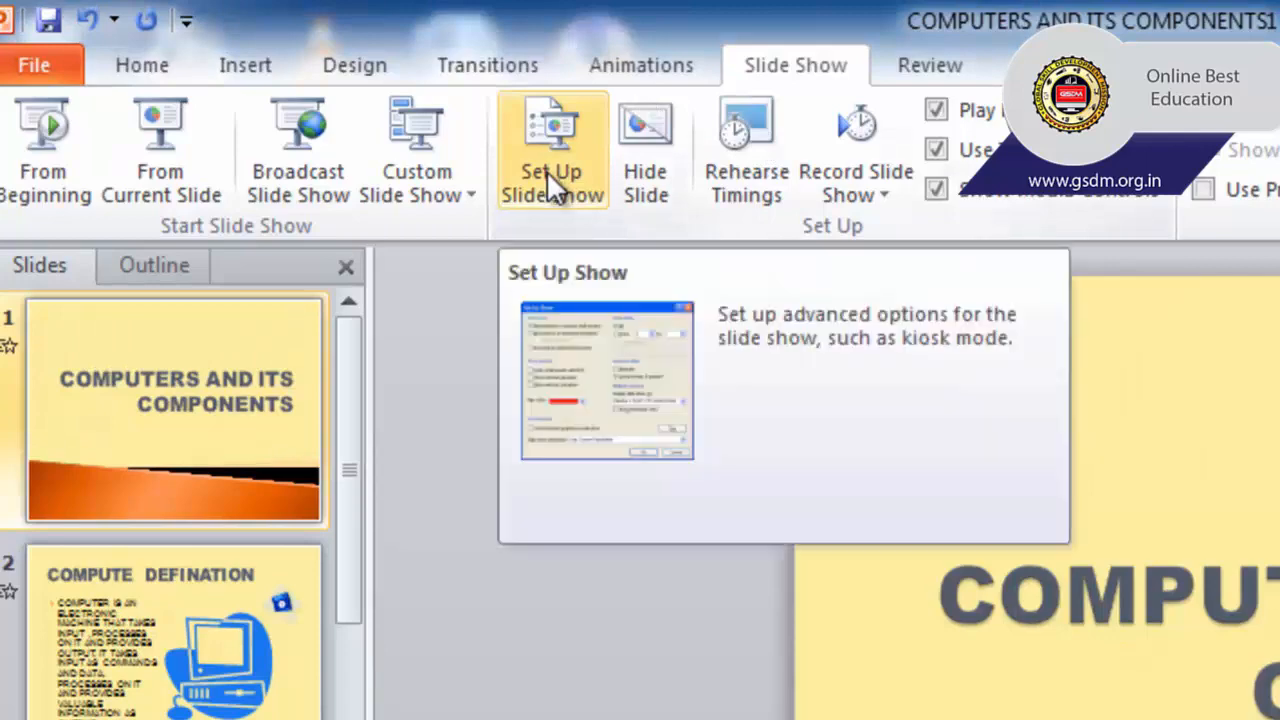
# Turn off continuous looping until Esc in the slide show setup and apply the change.
pyautogui.click(546, 169)
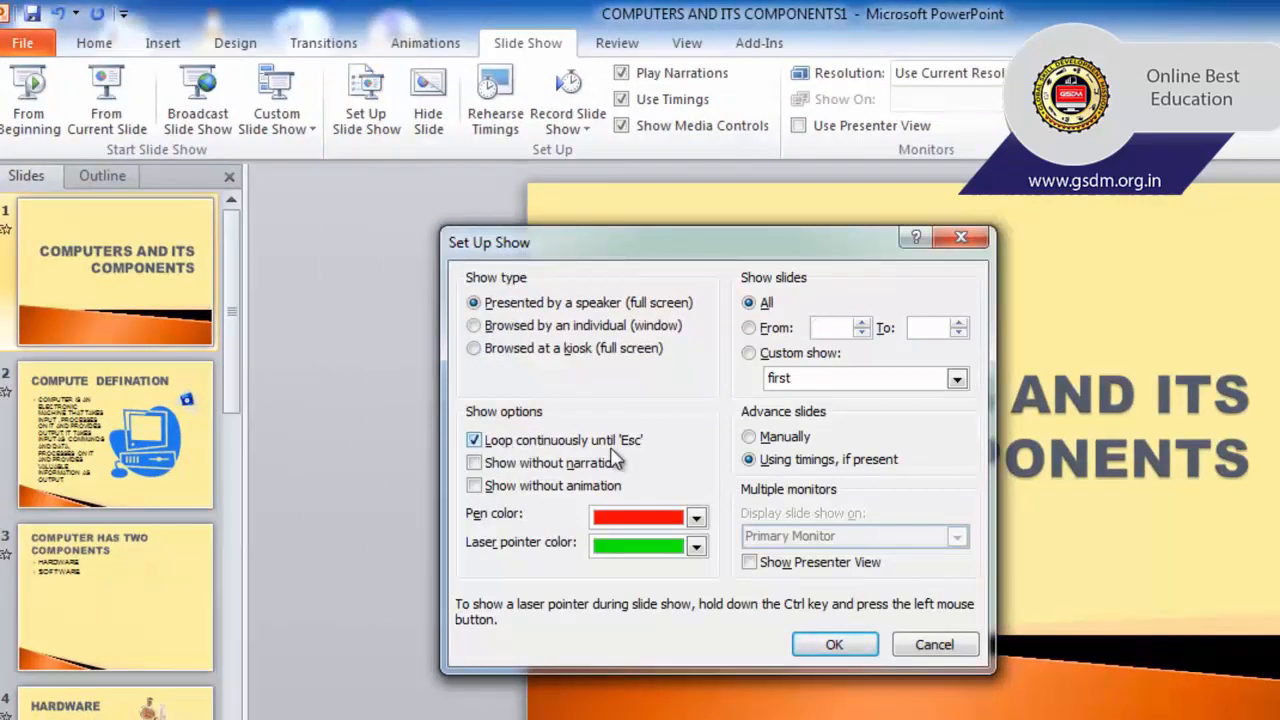
pyautogui.click(476, 441)
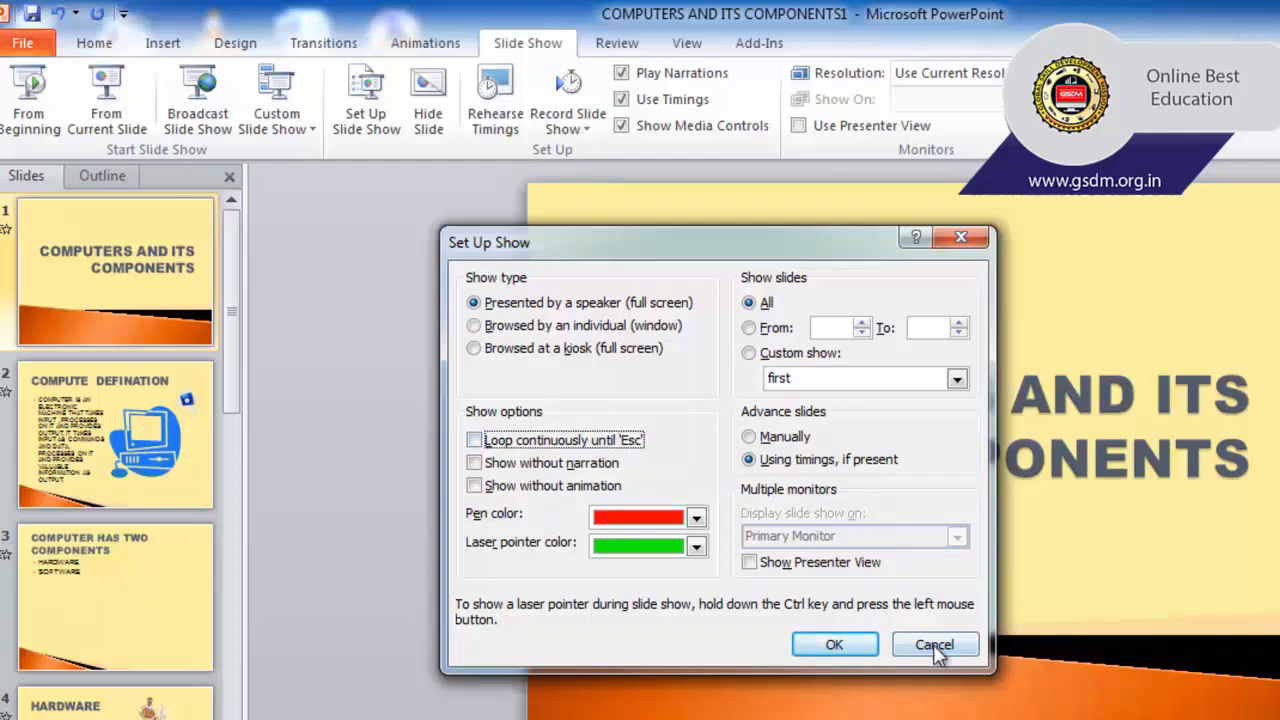
pyautogui.click(803, 647)
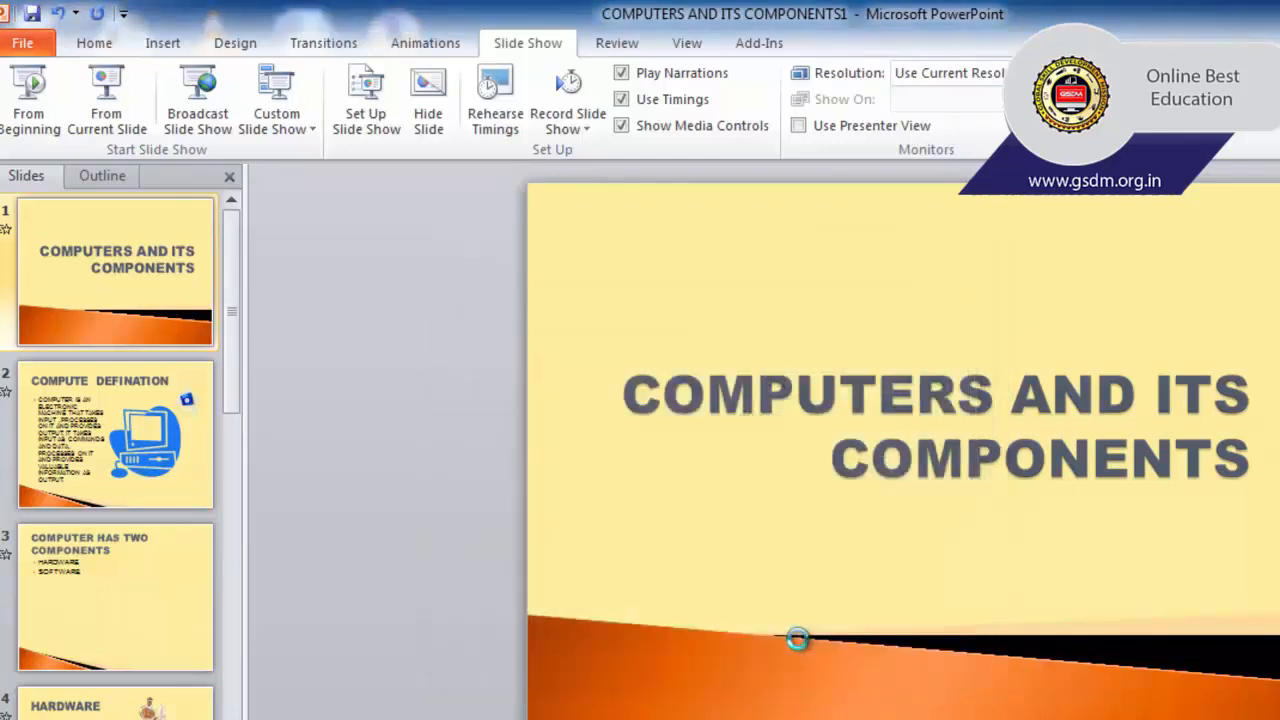
# Rehearse the slide timings through to the end of the presentation, keep the new timings, and select slide 2.
pyautogui.click(495, 115)
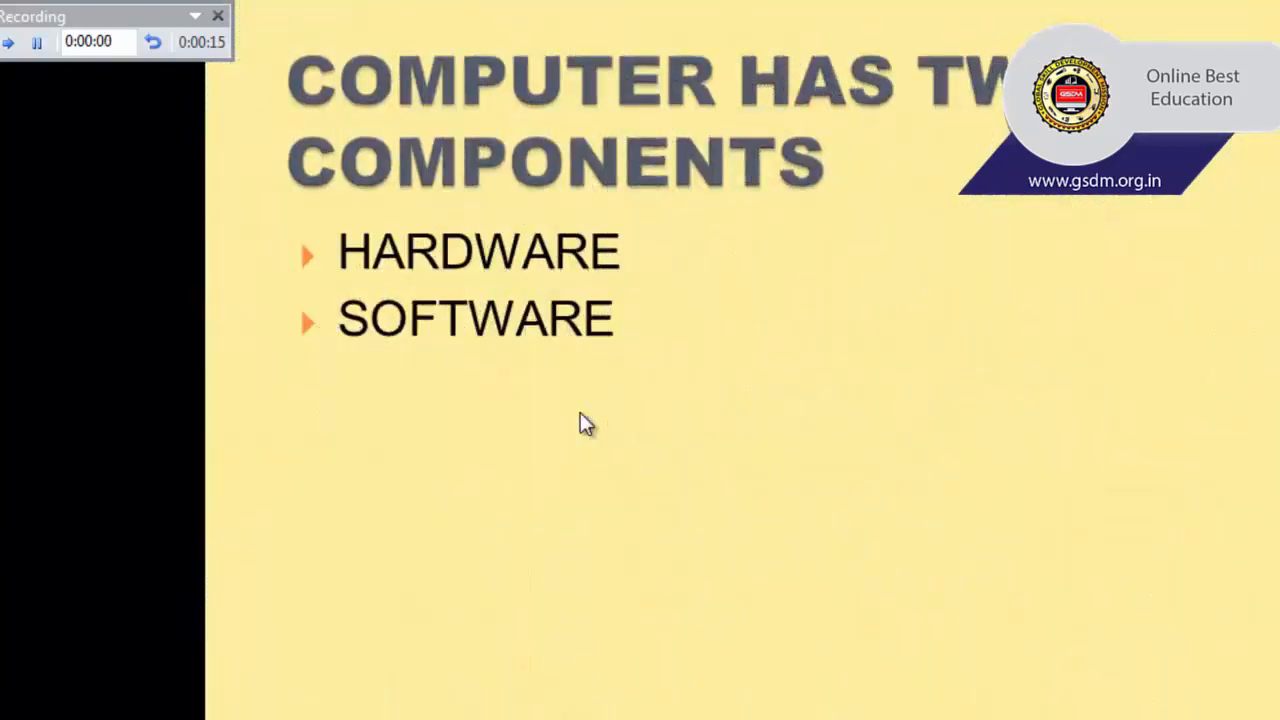
pyautogui.click(873, 435)
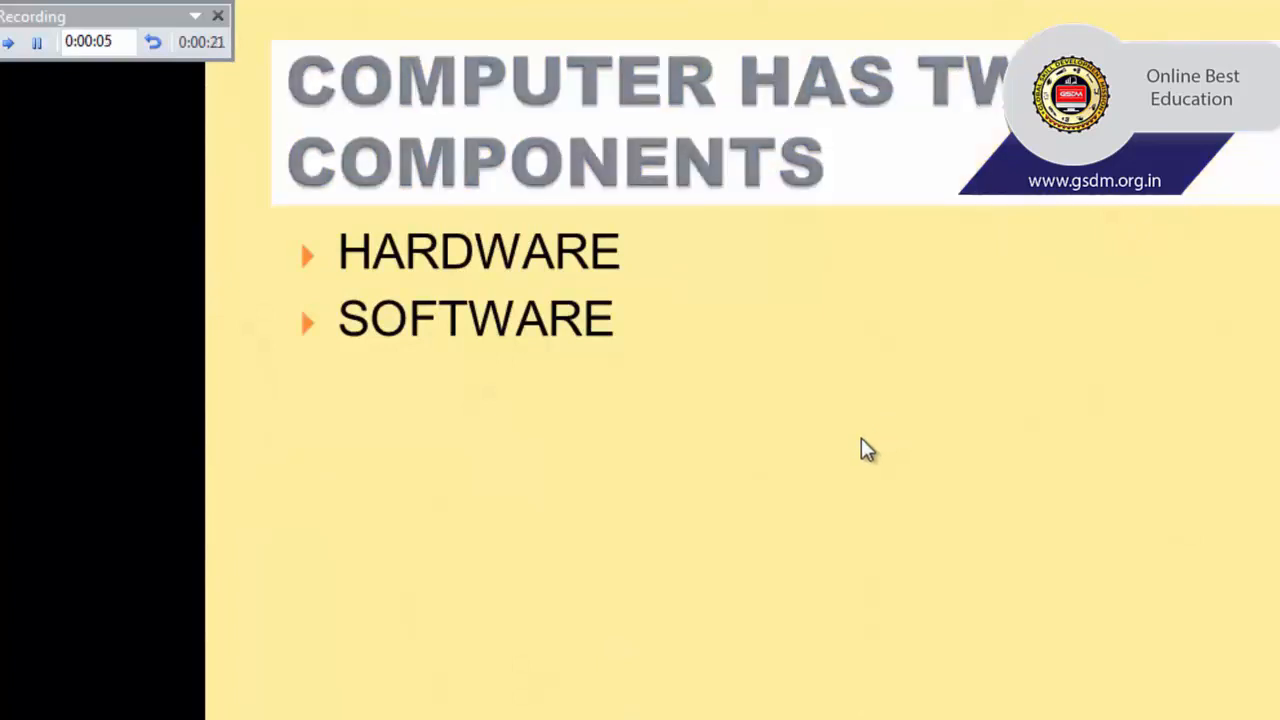
pyautogui.click(851, 440)
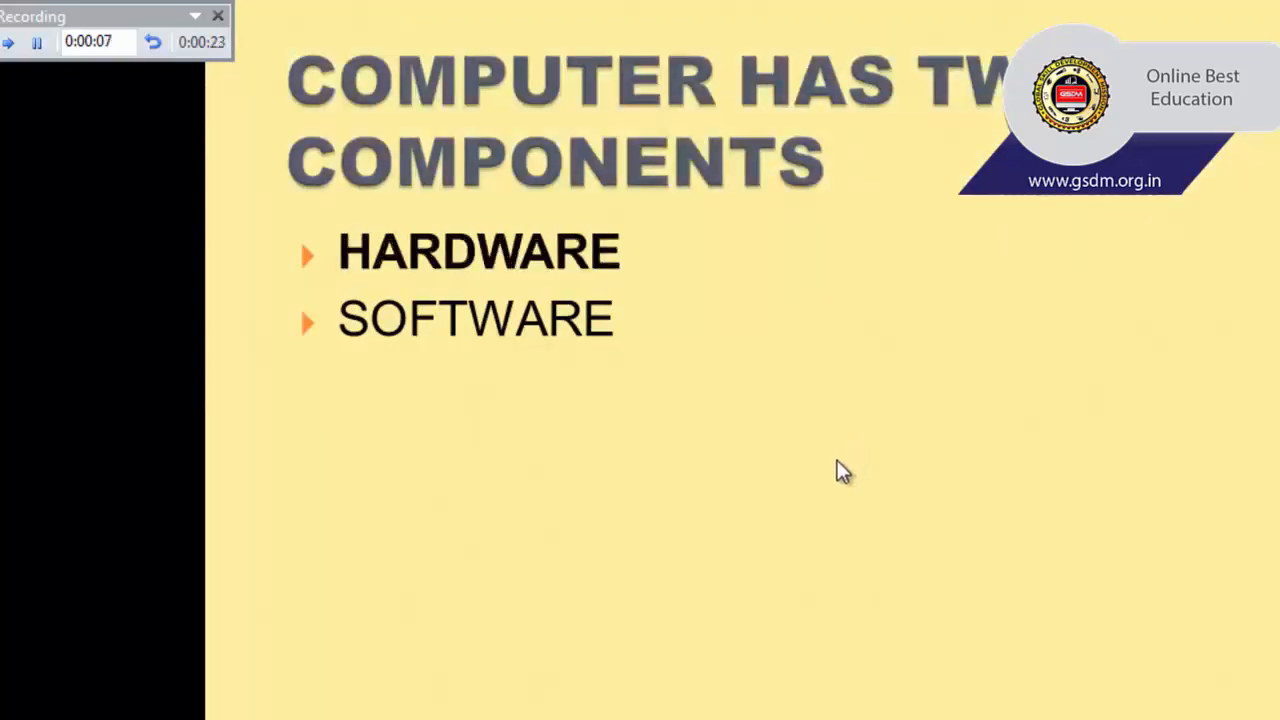
pyautogui.click(838, 463)
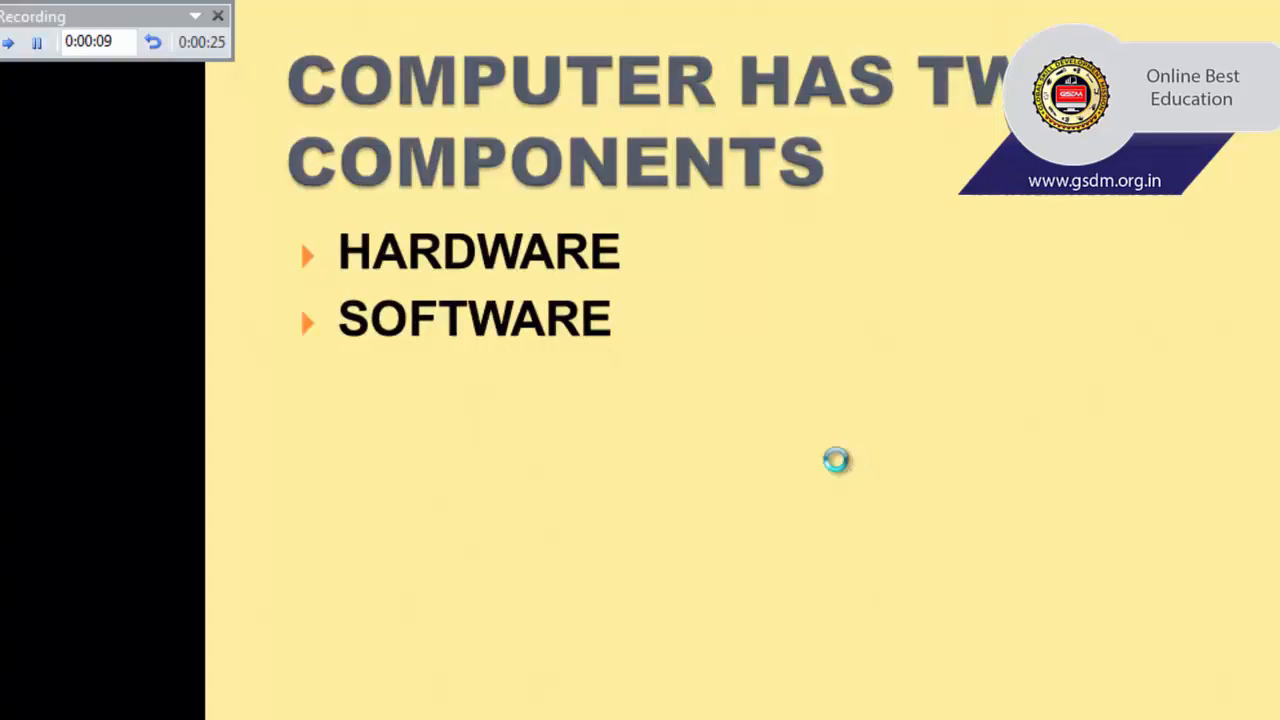
pyautogui.click(838, 462)
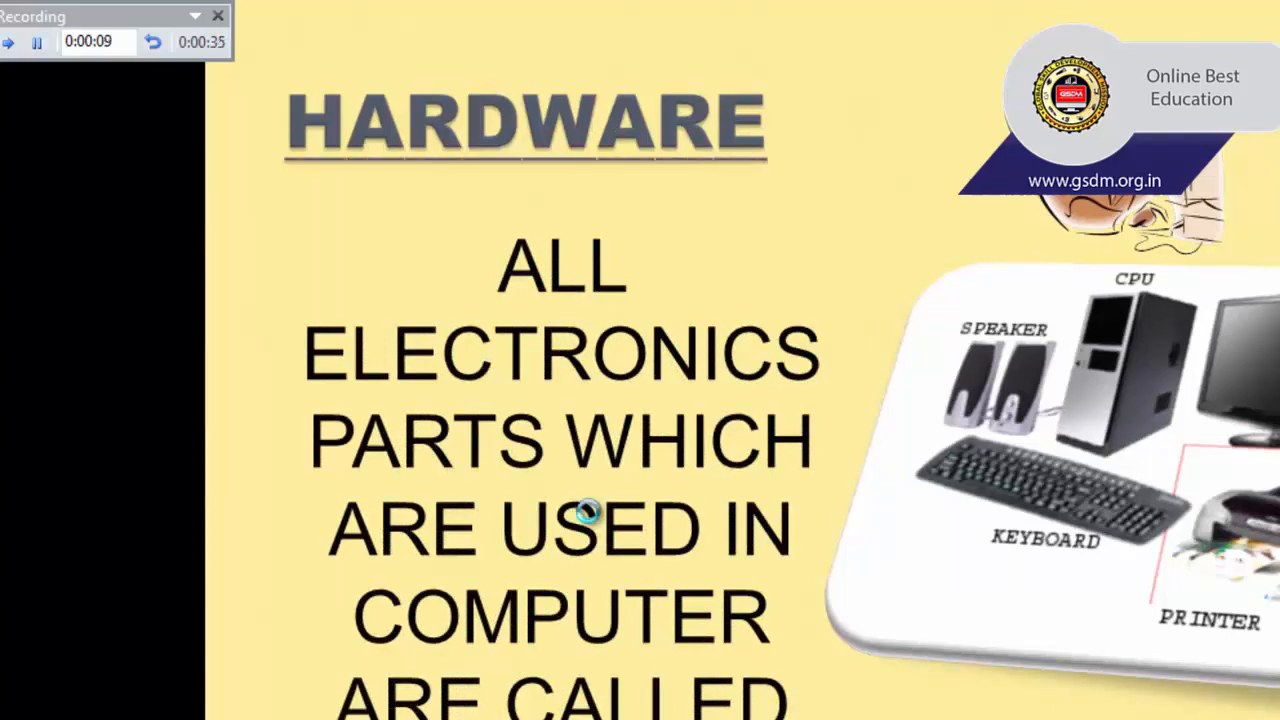
pyautogui.click(587, 517)
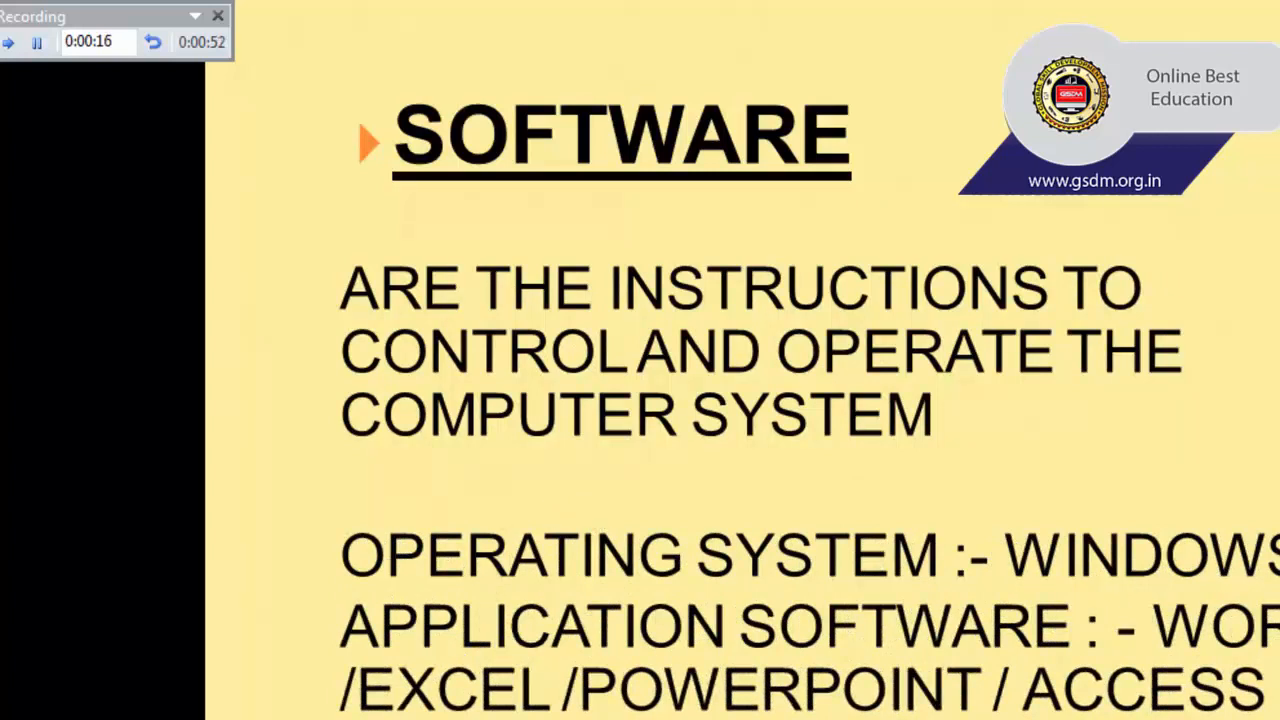
pyautogui.press('Right')
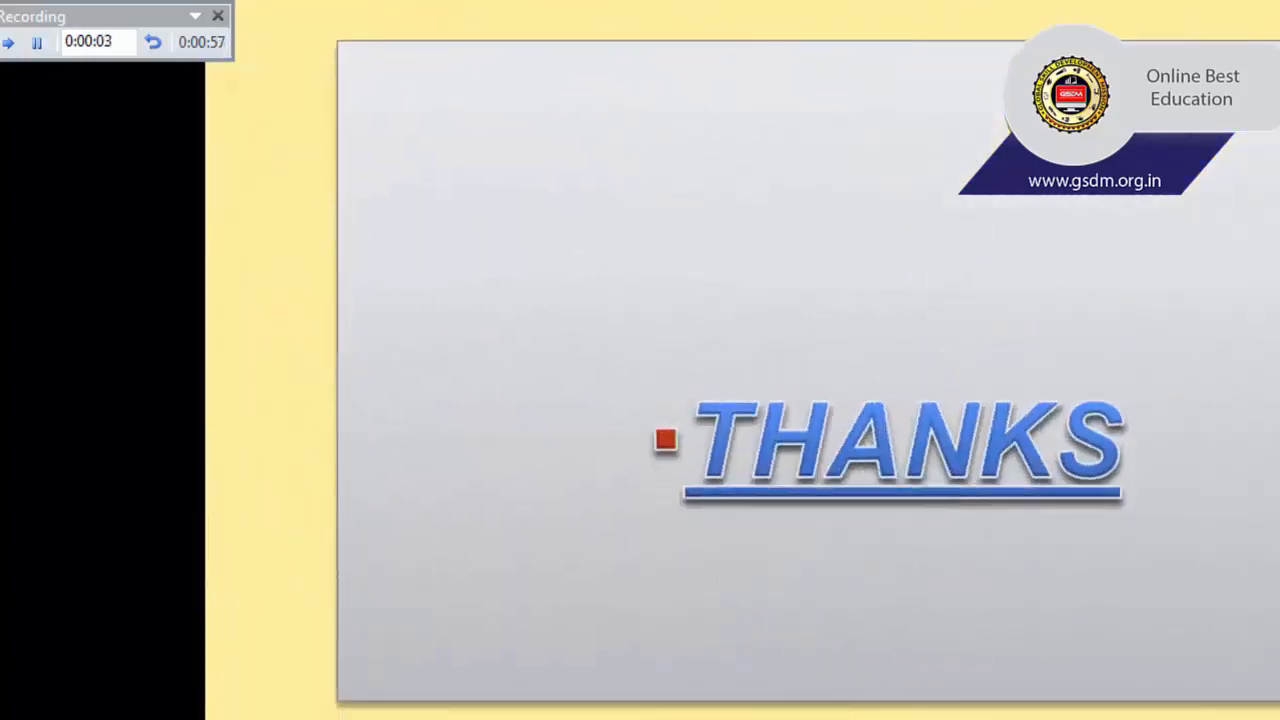
pyautogui.press('Right')
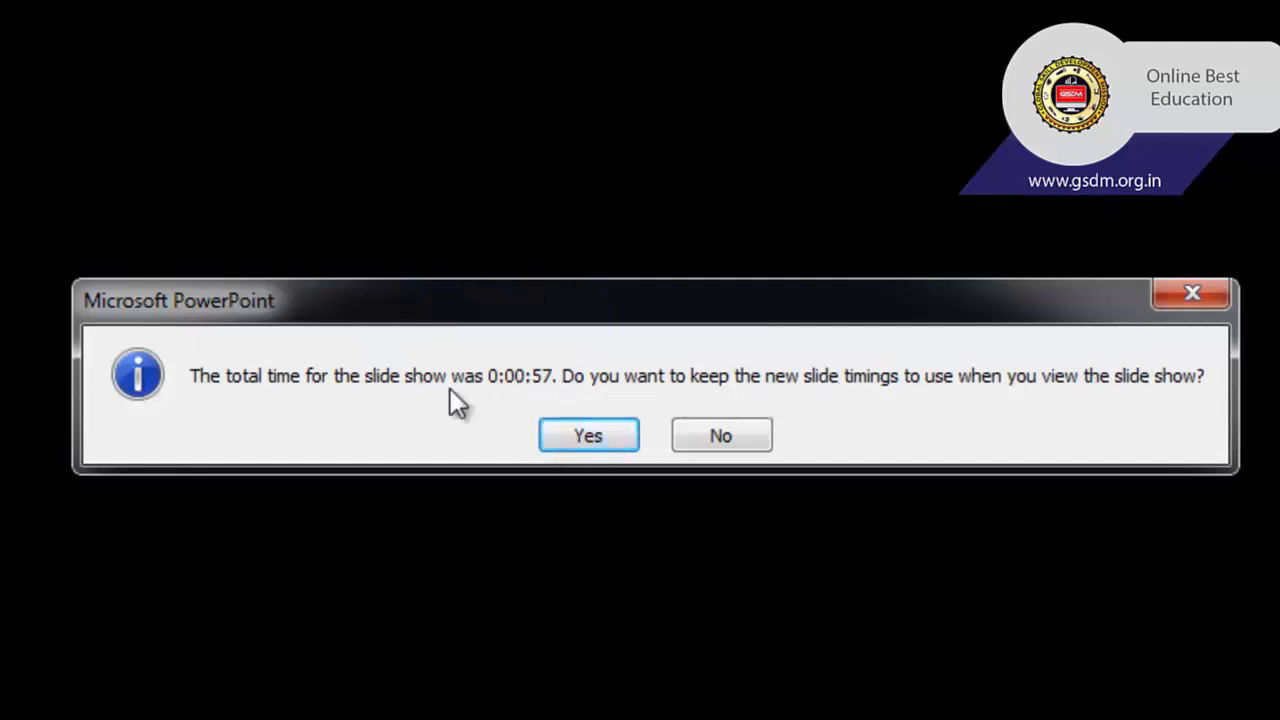
pyautogui.click(588, 436)
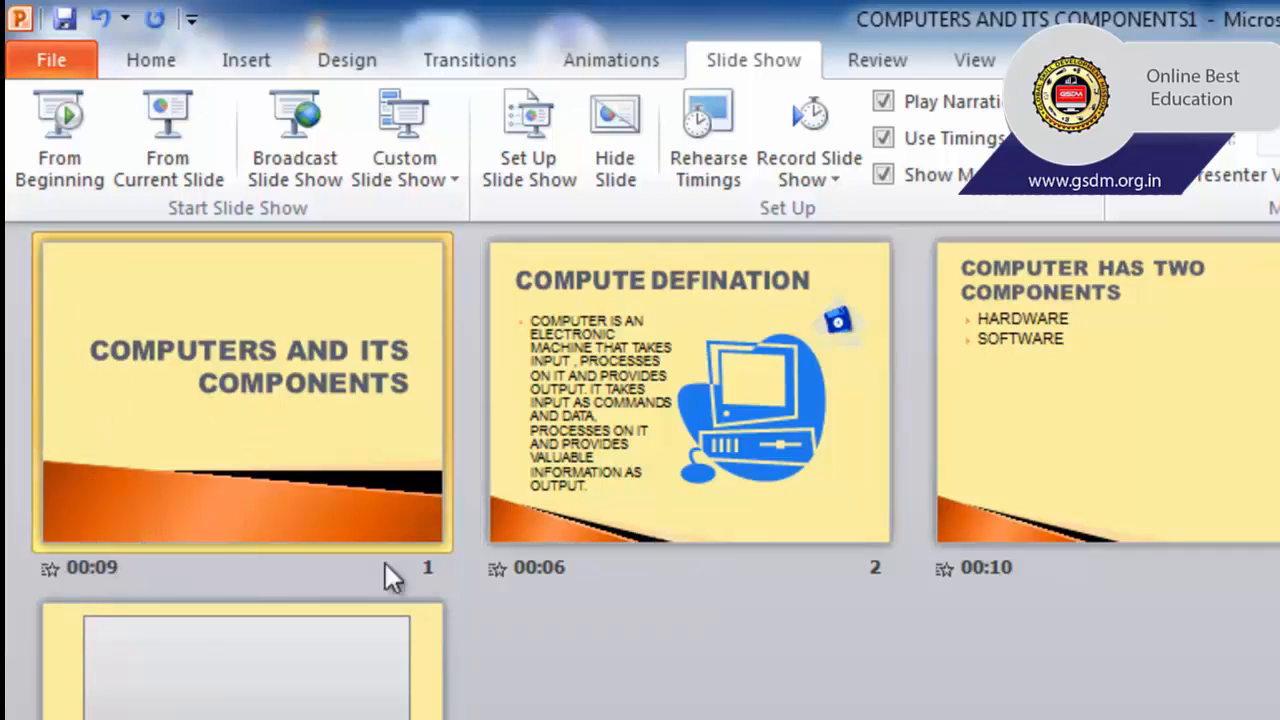
pyautogui.click(589, 542)
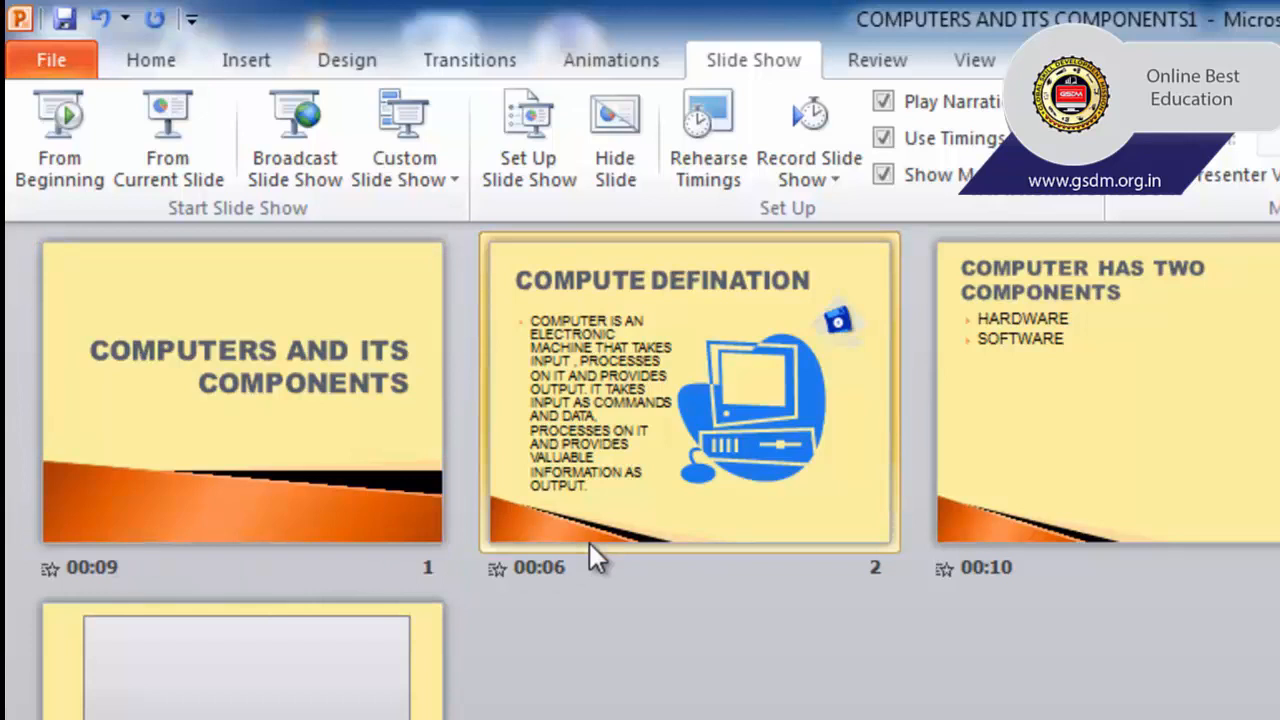
# Review the saved timings under the slides, and play the slide show from slide 1 through slide 2 "COMPUTE DEFINATION".
pyautogui.click(1116, 539)
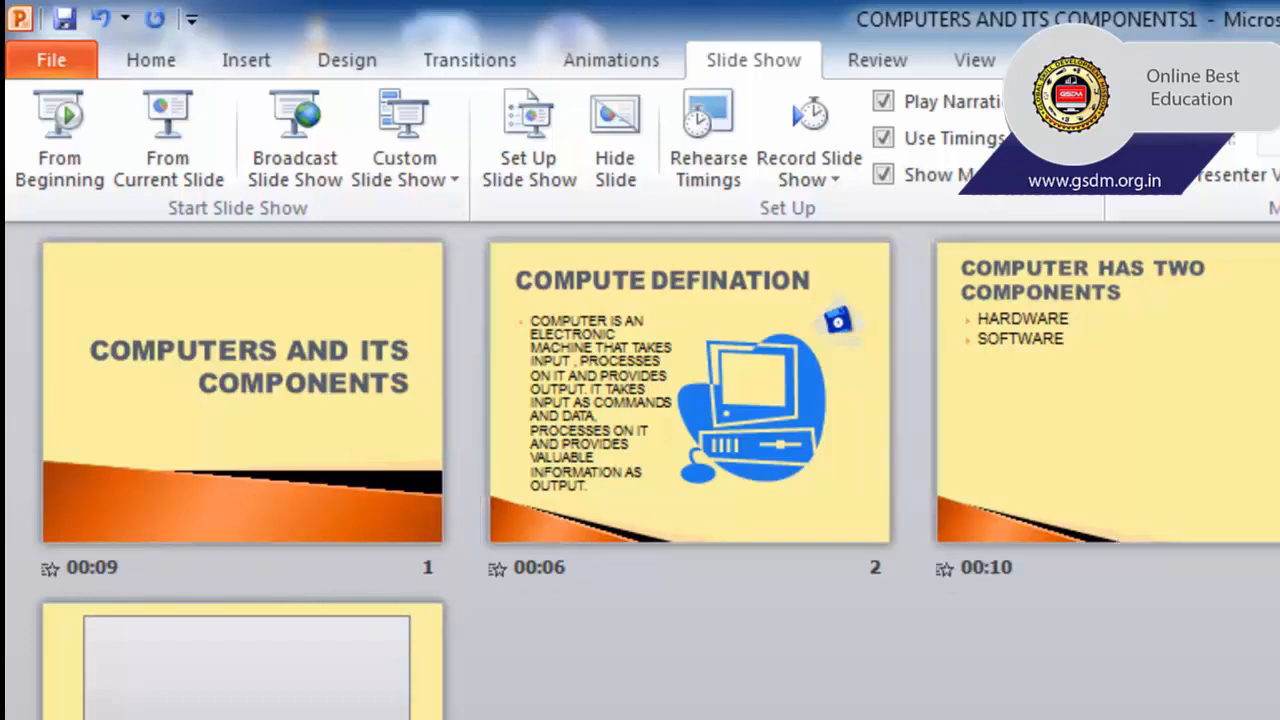
pyautogui.click(243, 700)
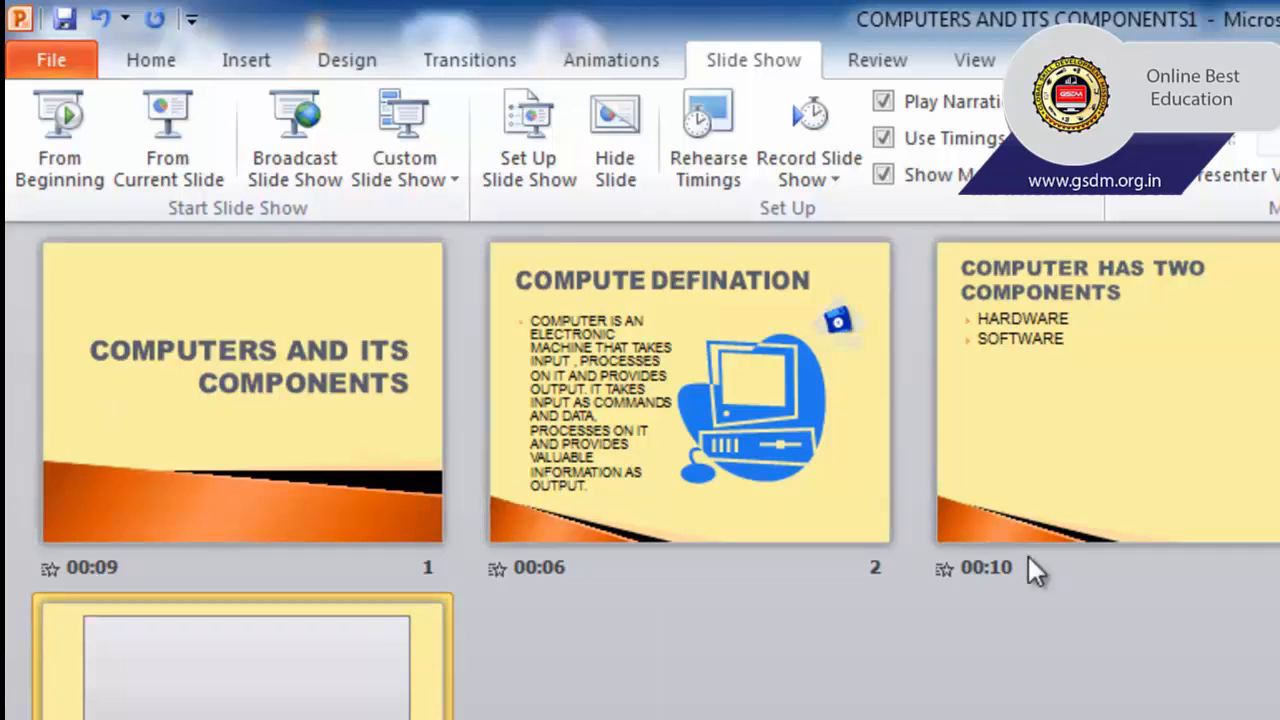
pyautogui.click(370, 516)
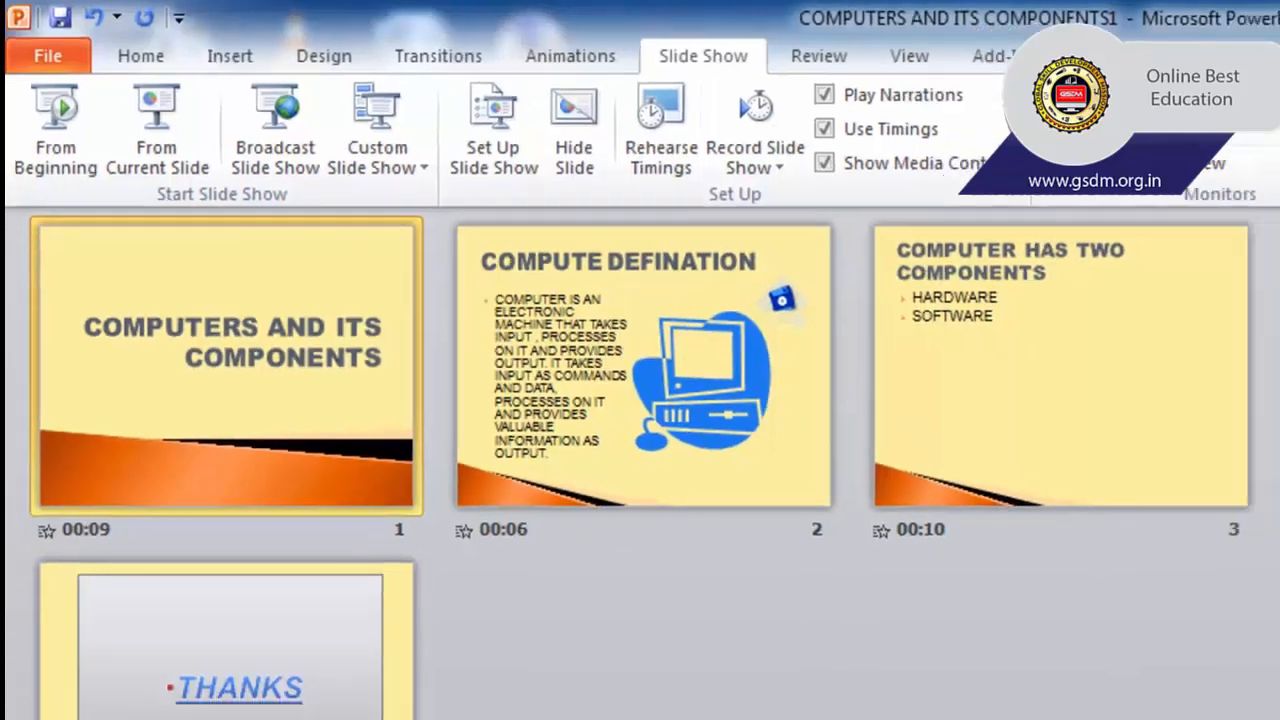
pyautogui.press('F5')
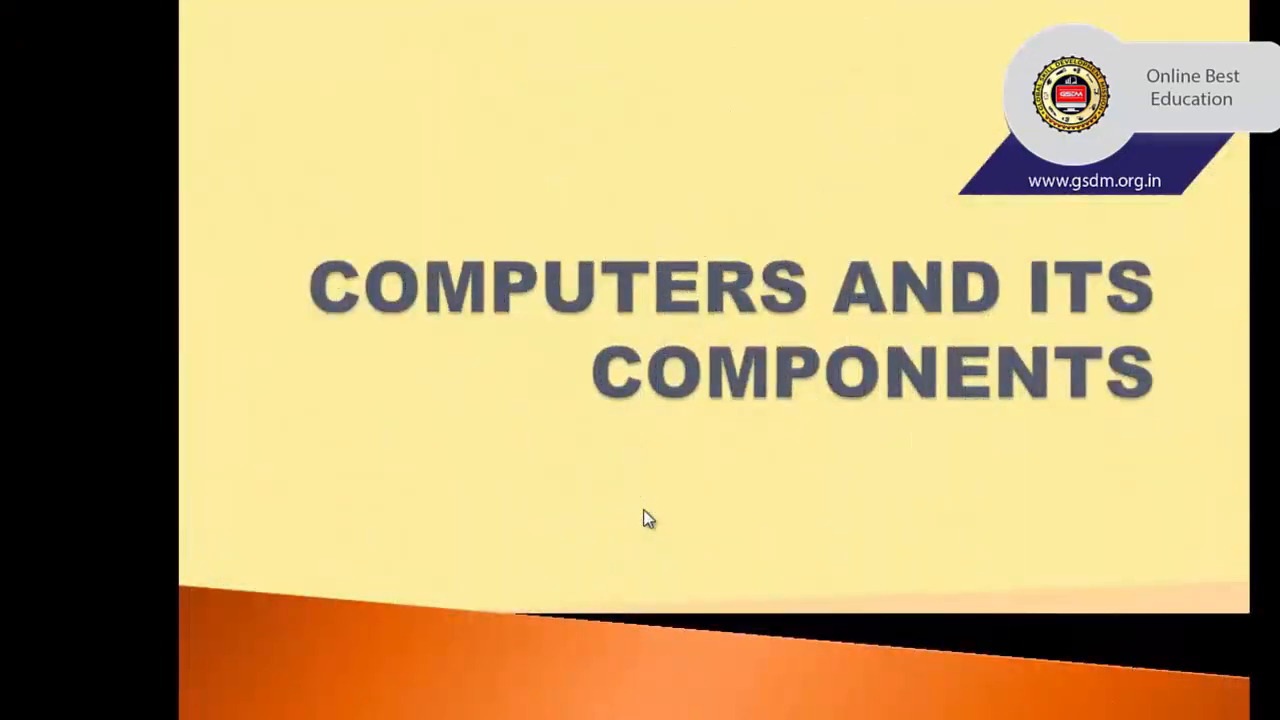
pyautogui.click(643, 510)
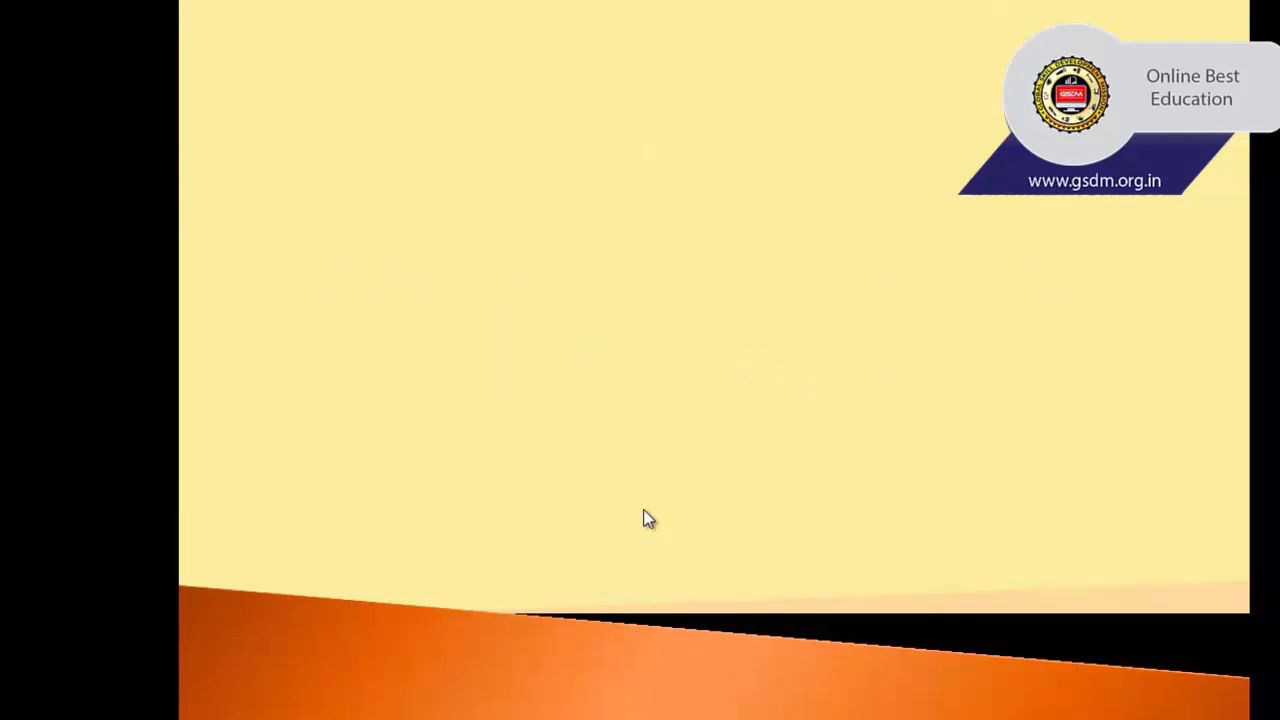
pyautogui.click(643, 510)
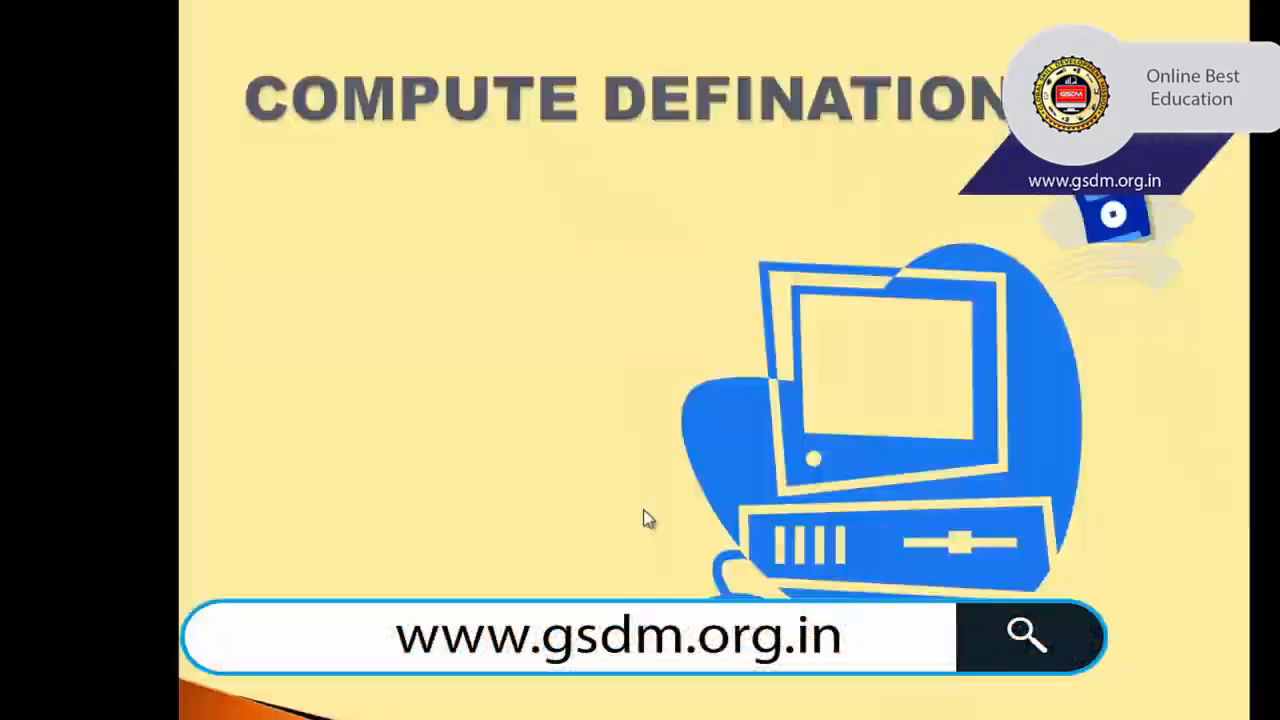
pyautogui.click(644, 510)
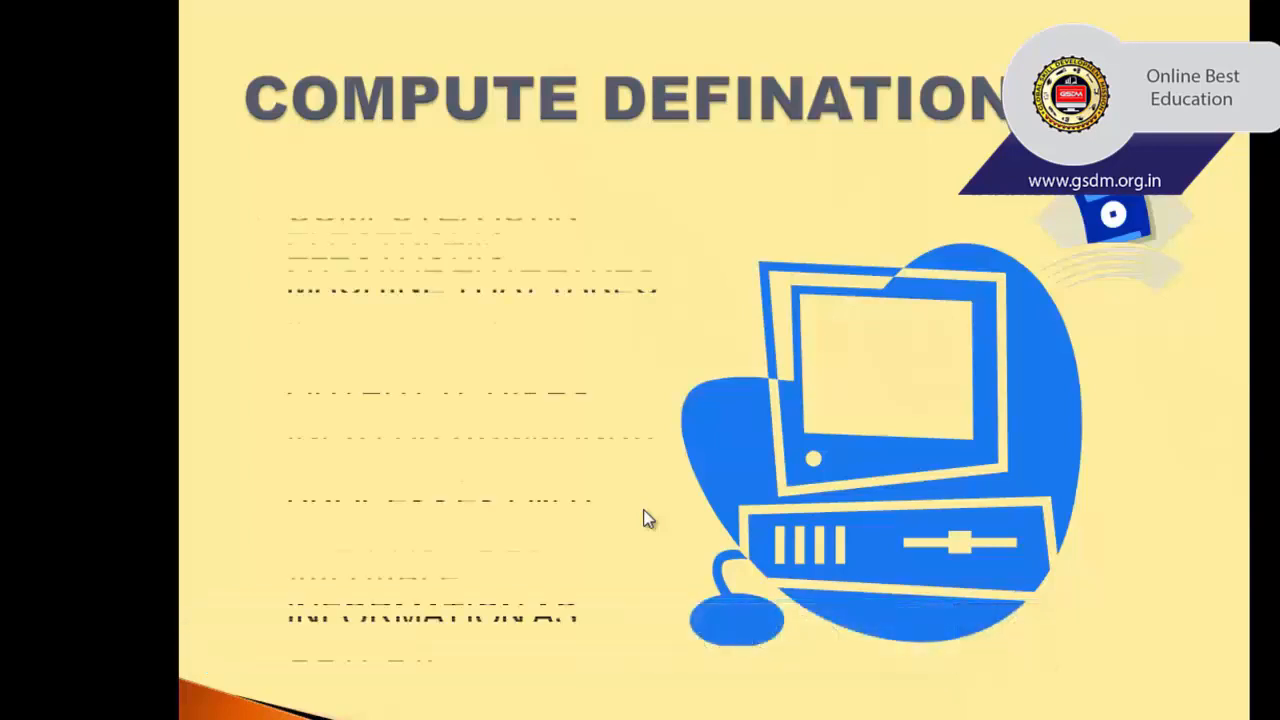
pyautogui.click(644, 510)
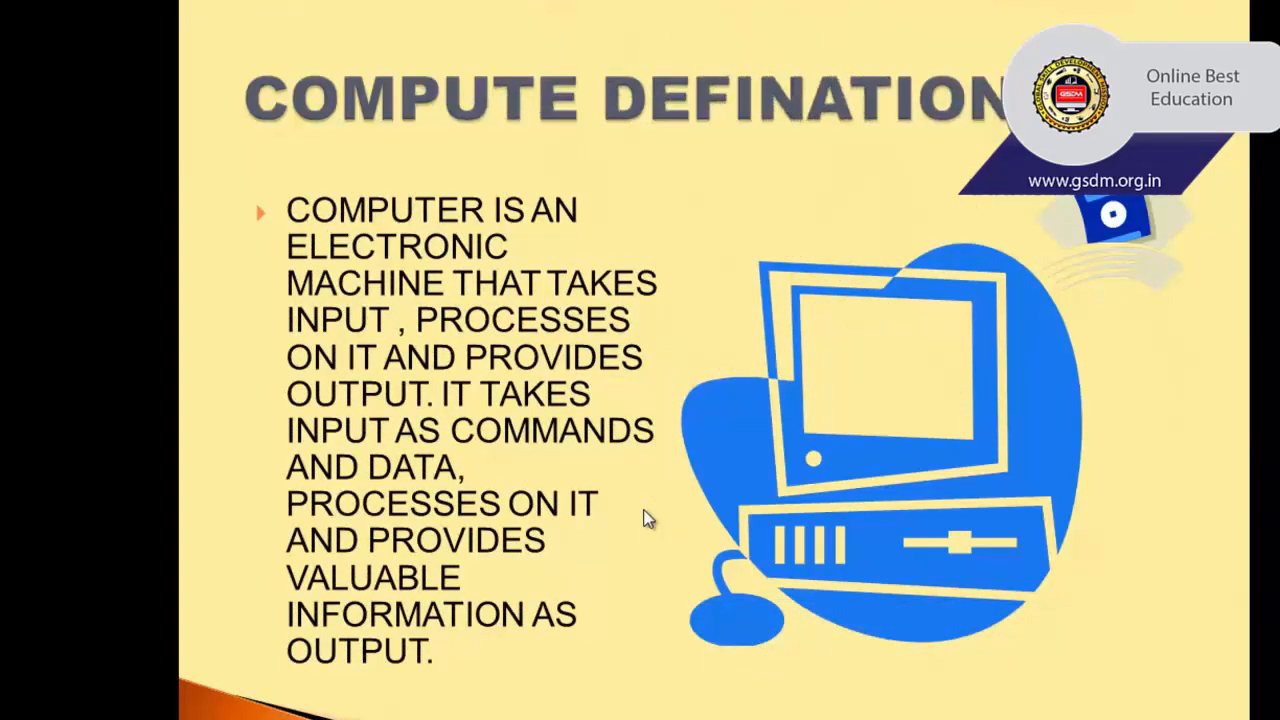
pyautogui.click(644, 517)
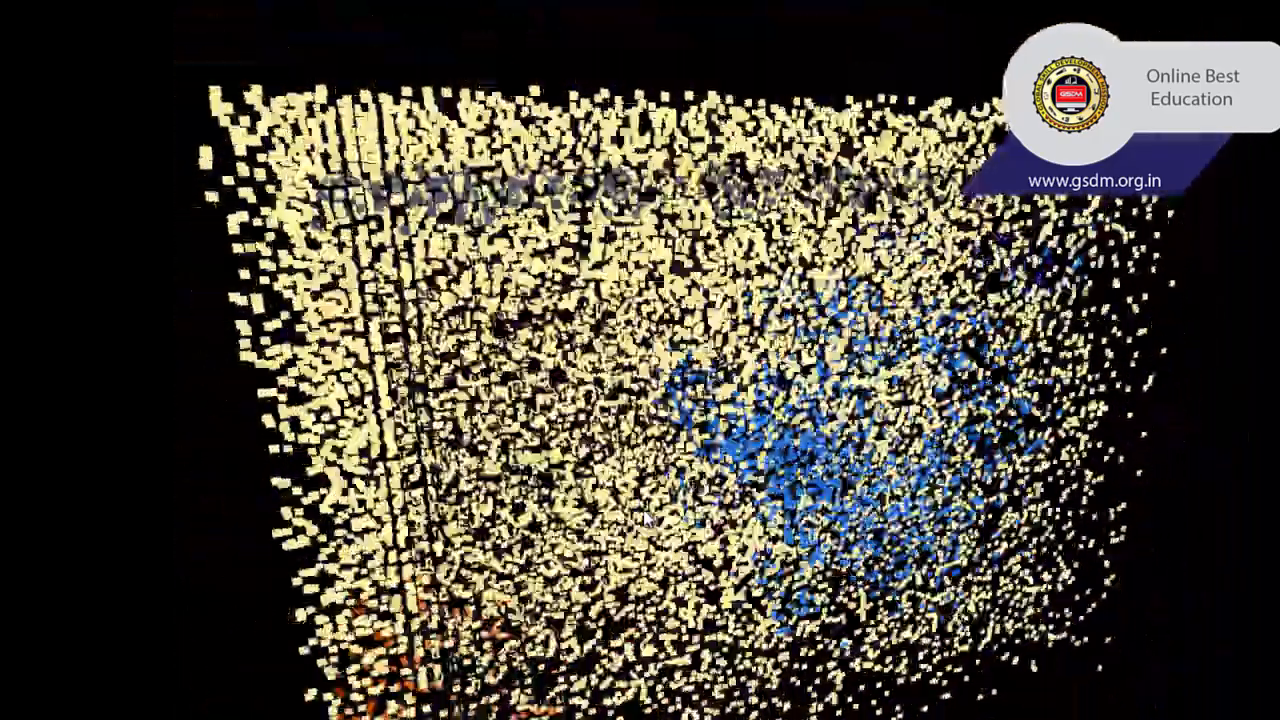